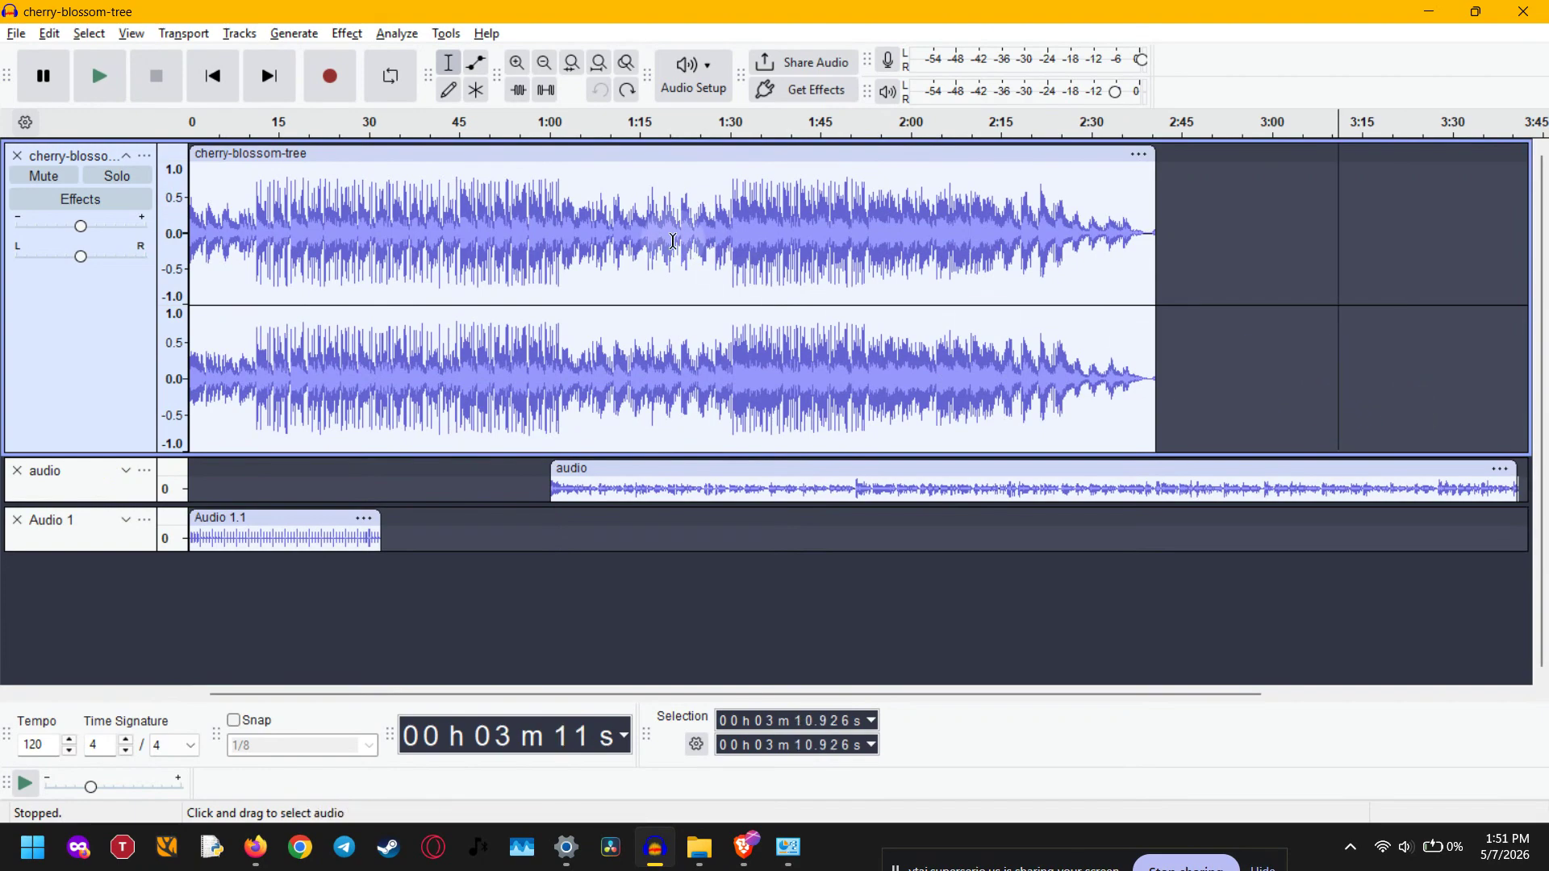
Return to the project start, activate the Multi-Tool and select about 1:12 to 2:01 in the cherry-blossom-tree track
click(212, 76)
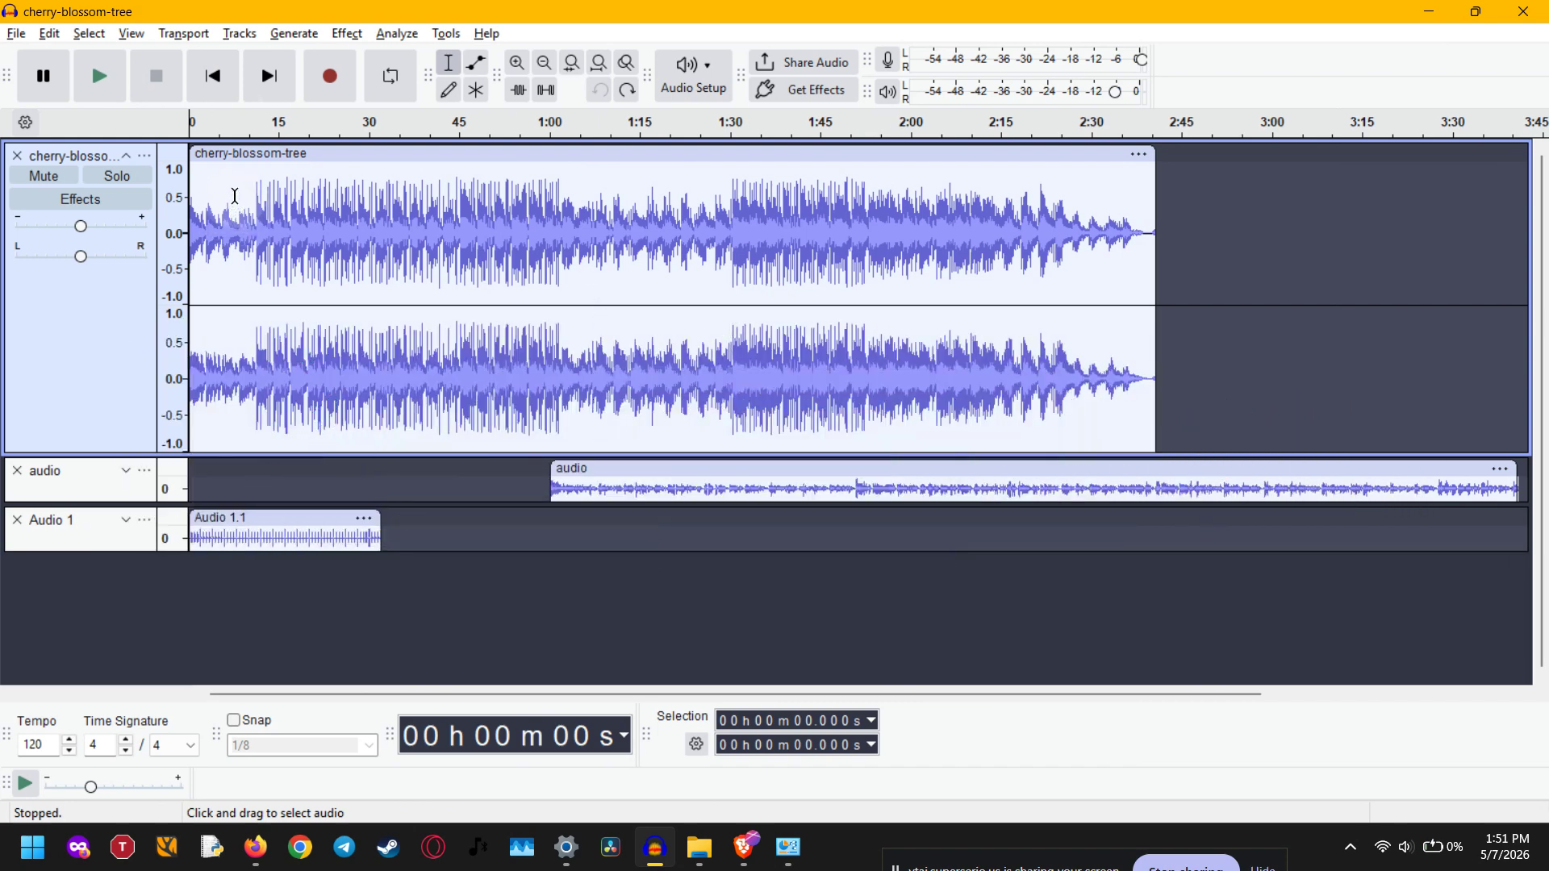
click(475, 92)
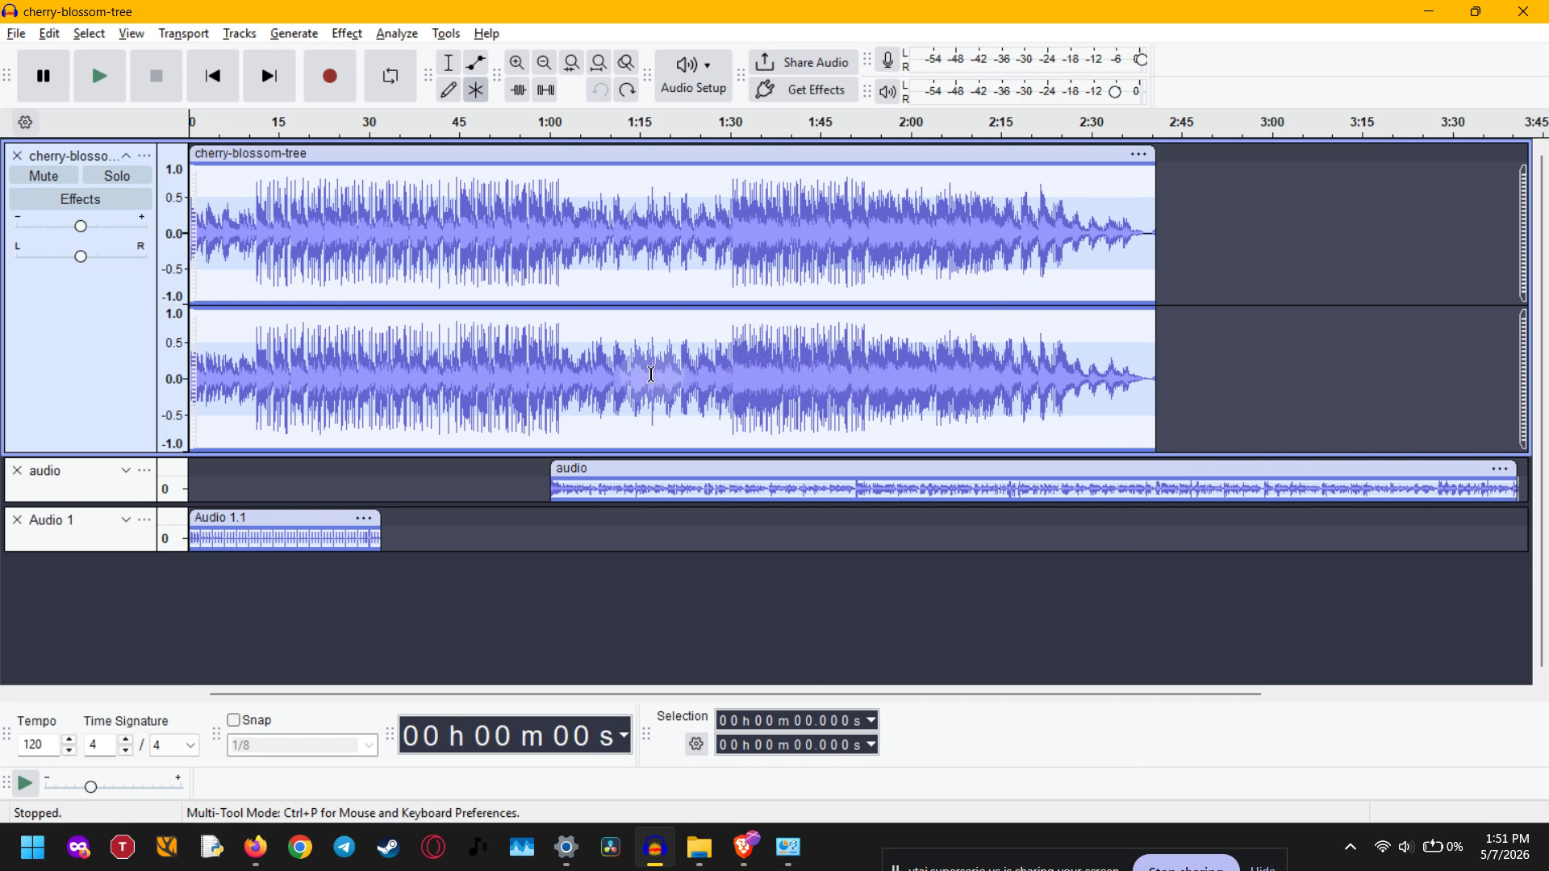
click(620, 374)
drag(620, 373, 913, 393)
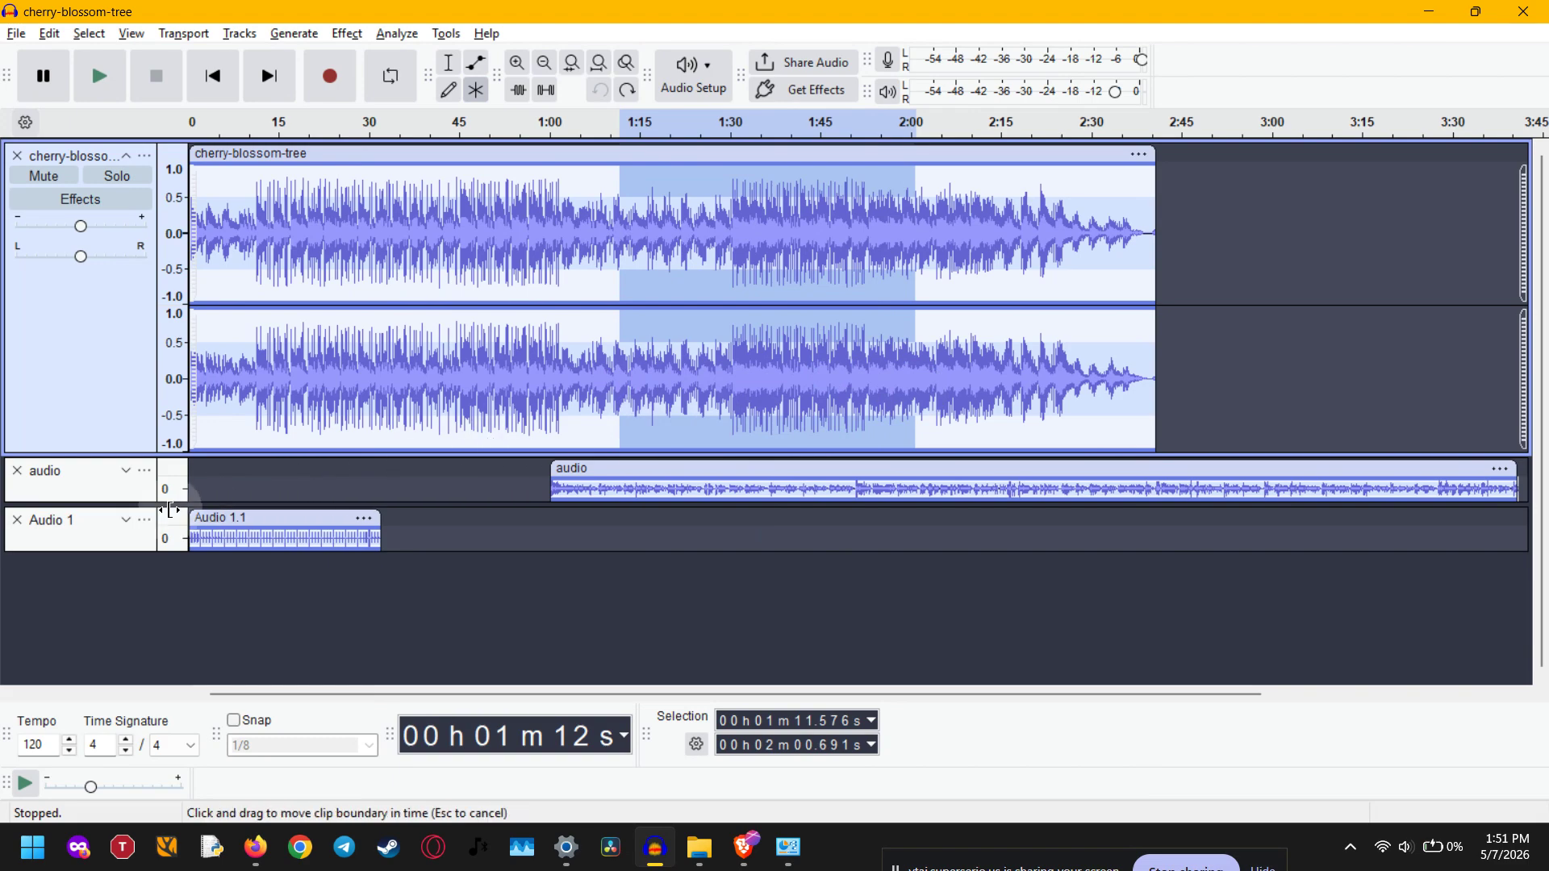
Enlarge the audio track by adjusting the track heights and select about 1:17 to 2:10 in it
drag(138, 500, 97, 641)
drag(97, 450, 109, 337)
drag(652, 435, 968, 446)
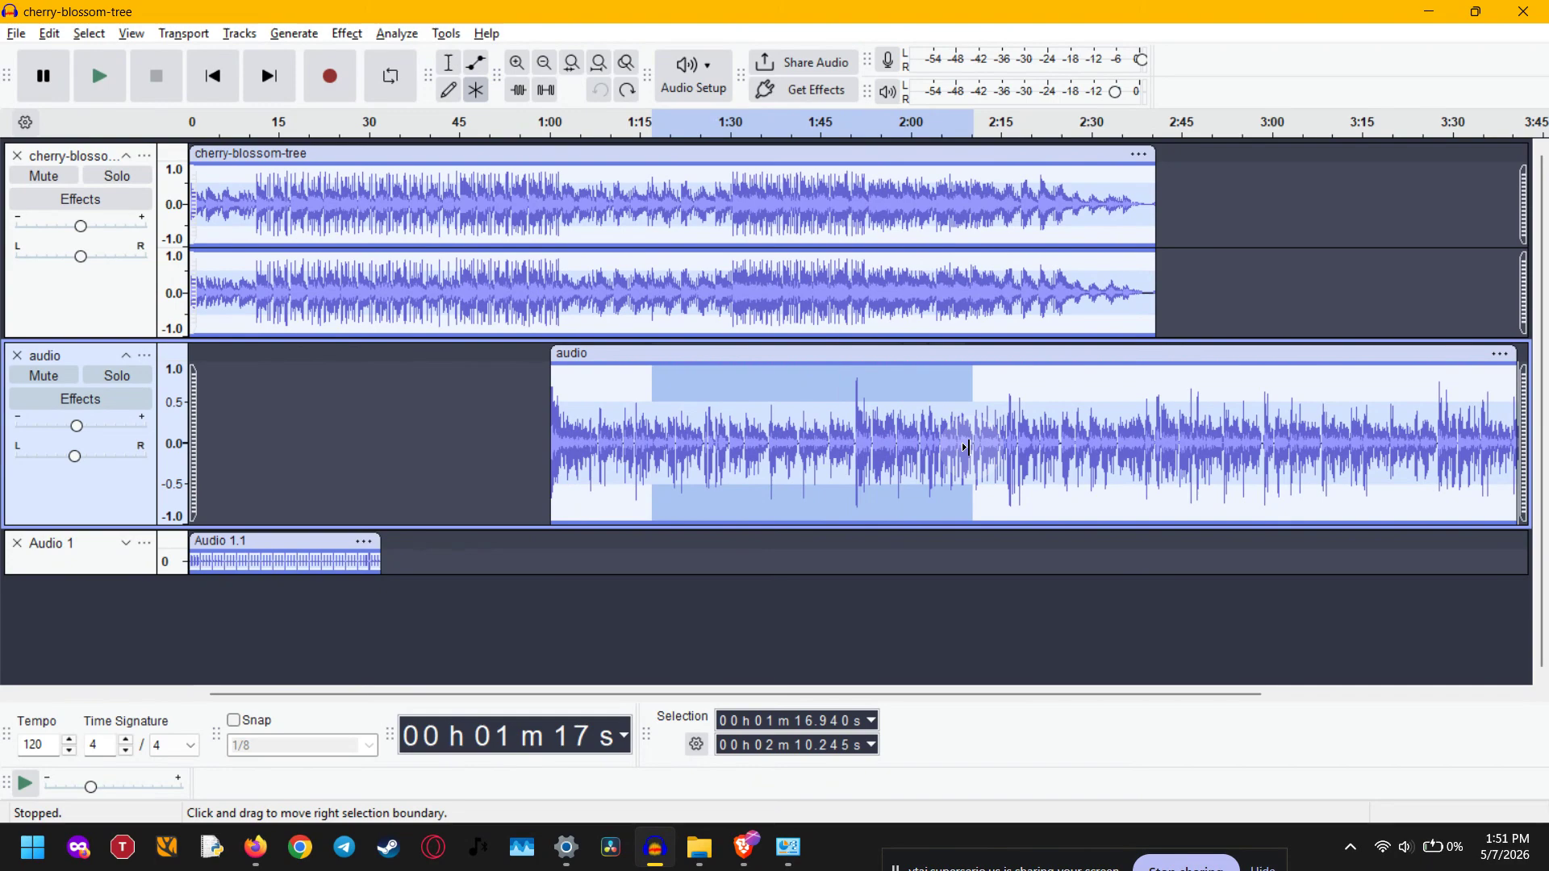
Collapse the audio track and enlarge the cherry-blossom-tree track, adding an envelope point at about 0:14
click(123, 355)
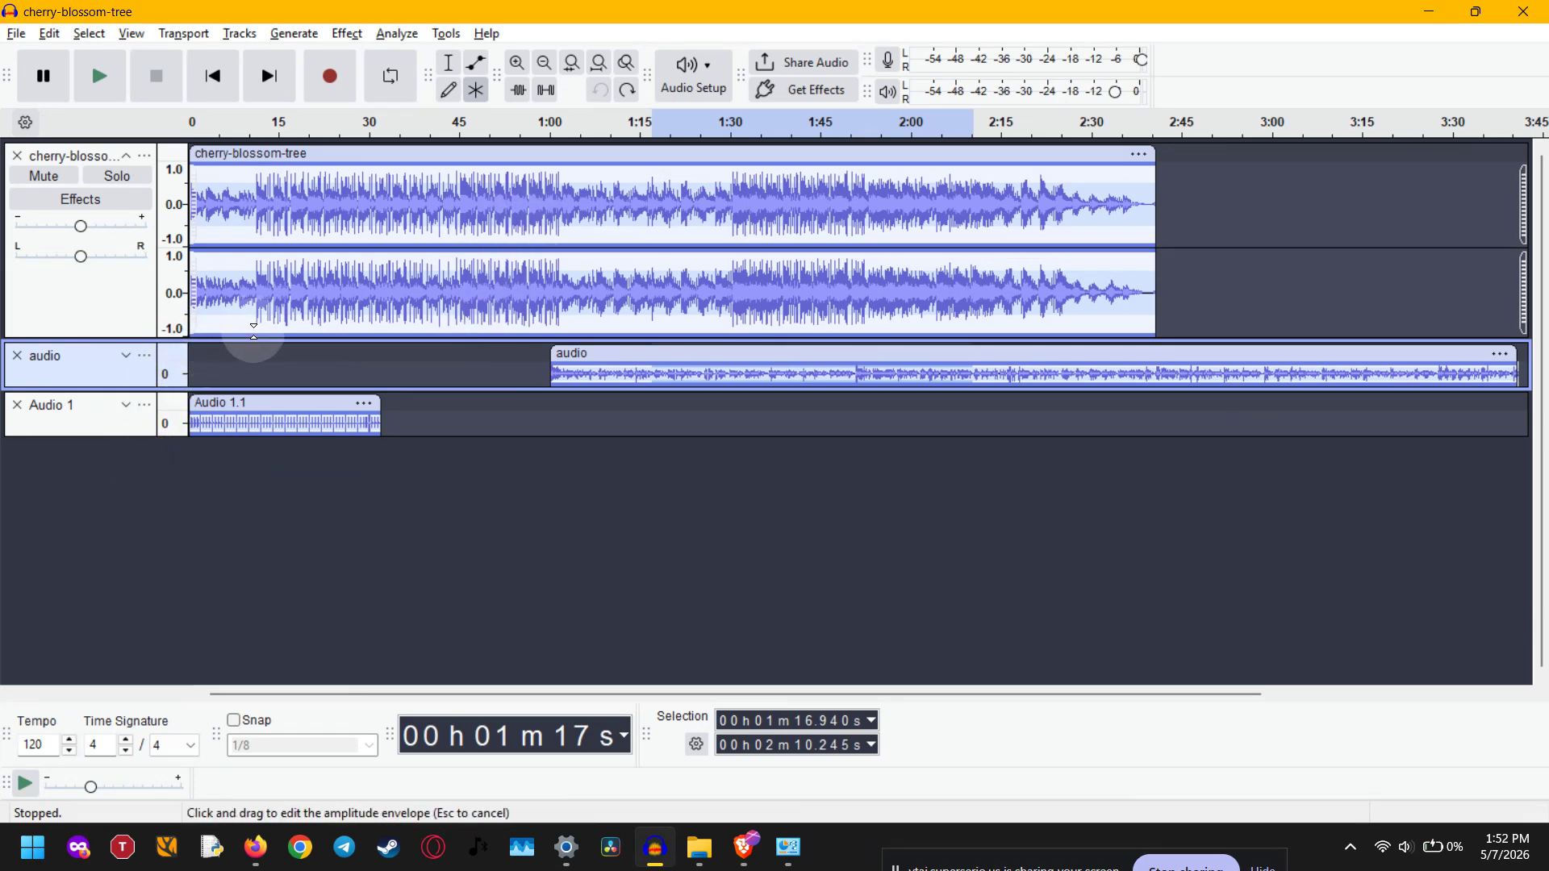
mouse_move(254, 328)
mouse_down()
mouse_move(250, 308)
mouse_move(244, 369)
mouse_move(274, 328)
mouse_move(346, 332)
mouse_move(271, 345)
mouse_up()
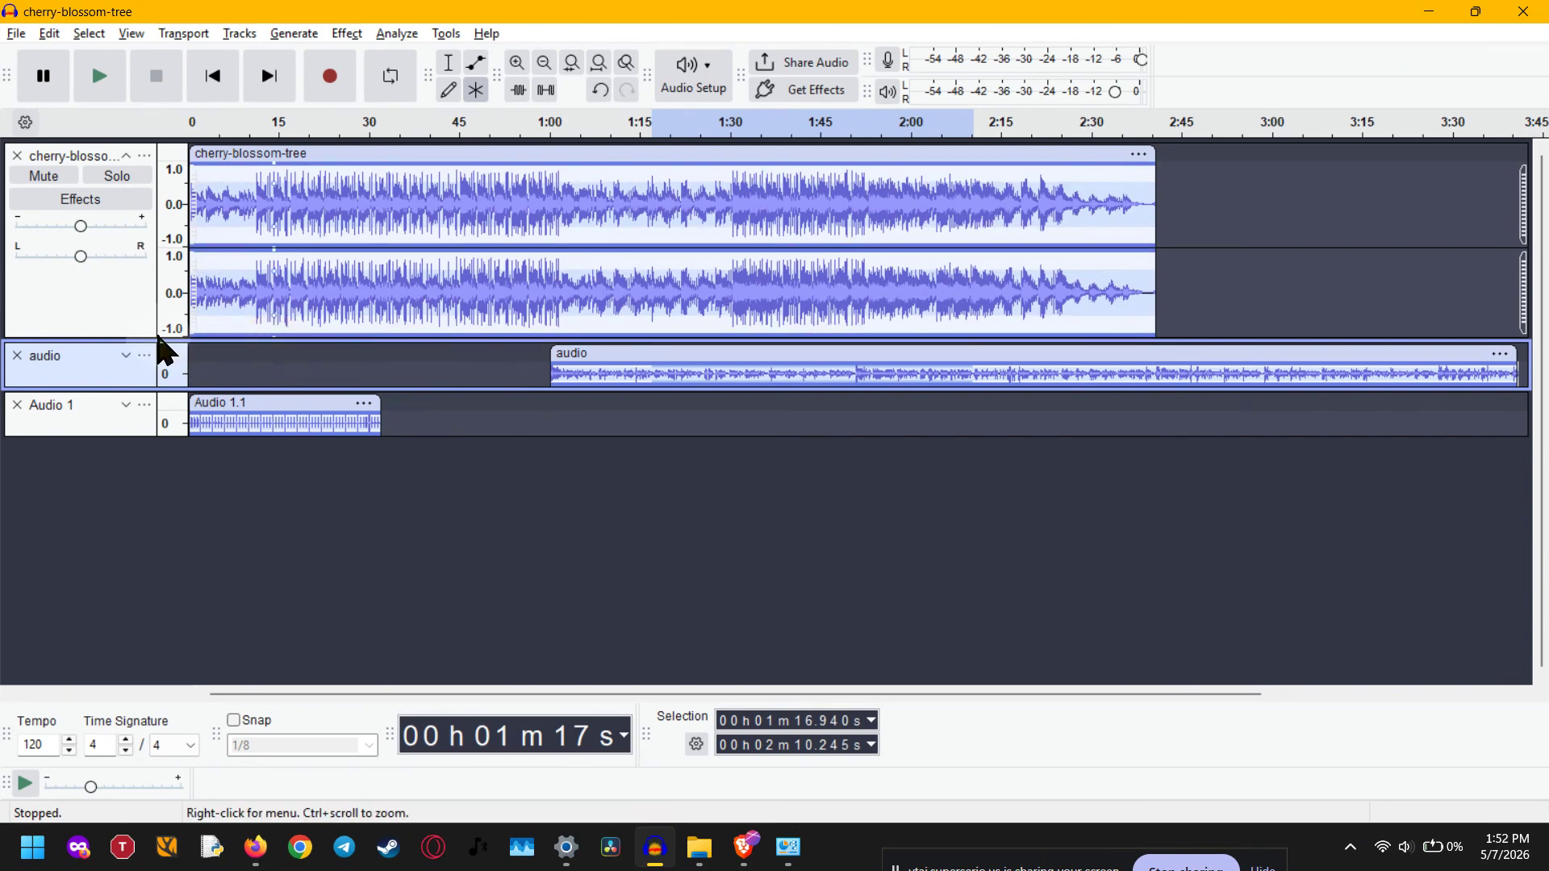
drag(145, 339, 97, 482)
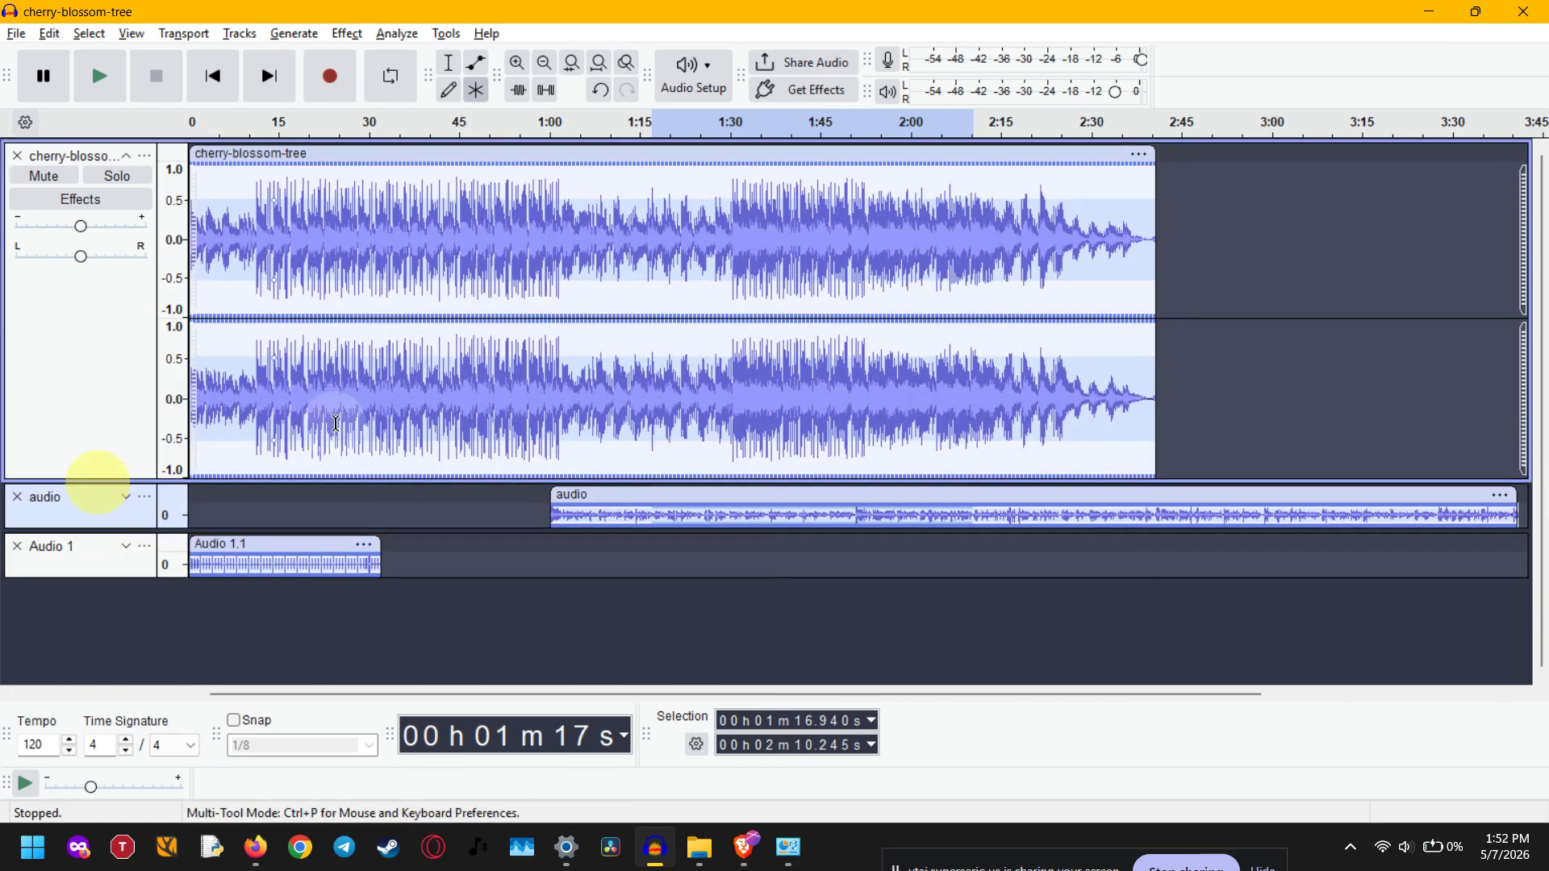
click(436, 345)
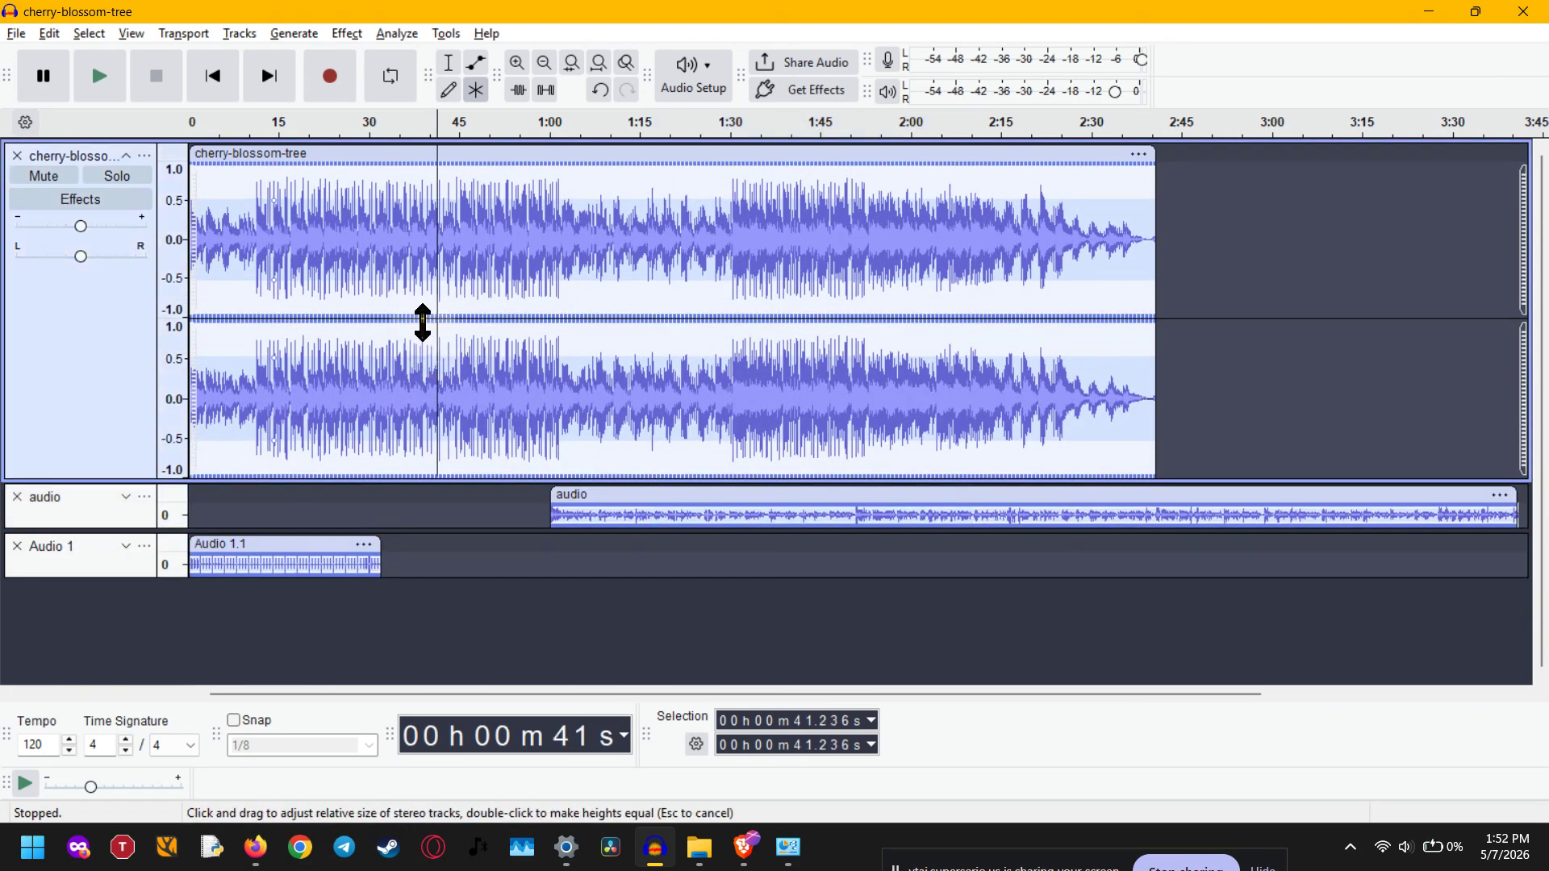
mouse_move(422, 321)
mouse_down()
mouse_move(414, 357)
mouse_move(415, 322)
mouse_up()
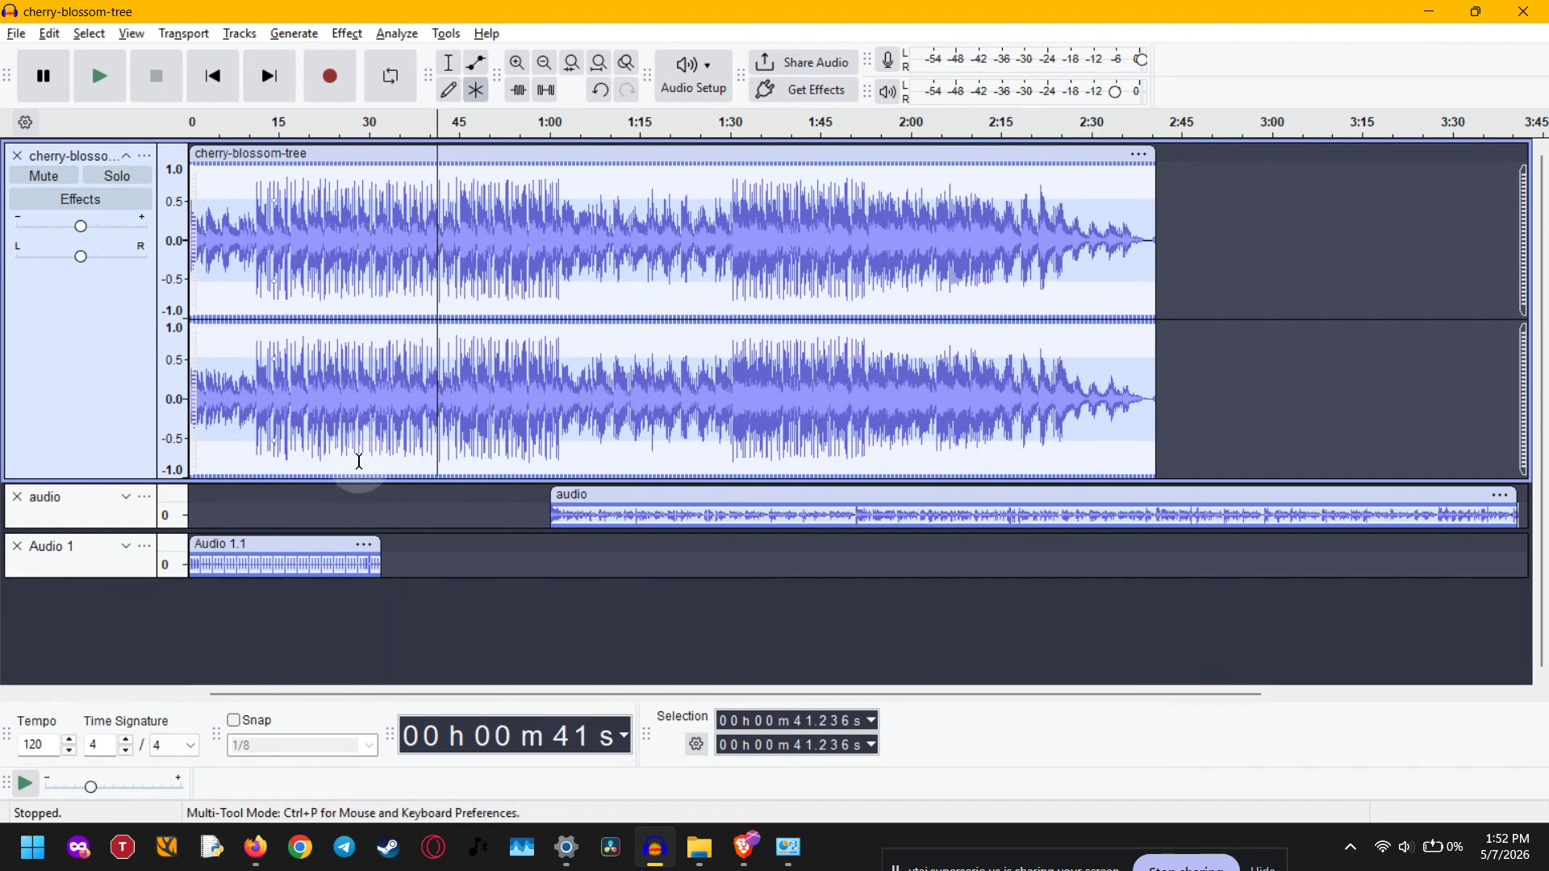
Shape the cherry-blossom-tree envelope, lowering it at about 0:30 and 1:19 and raising it at about 0:46 and 1:57
drag(361, 468, 373, 429)
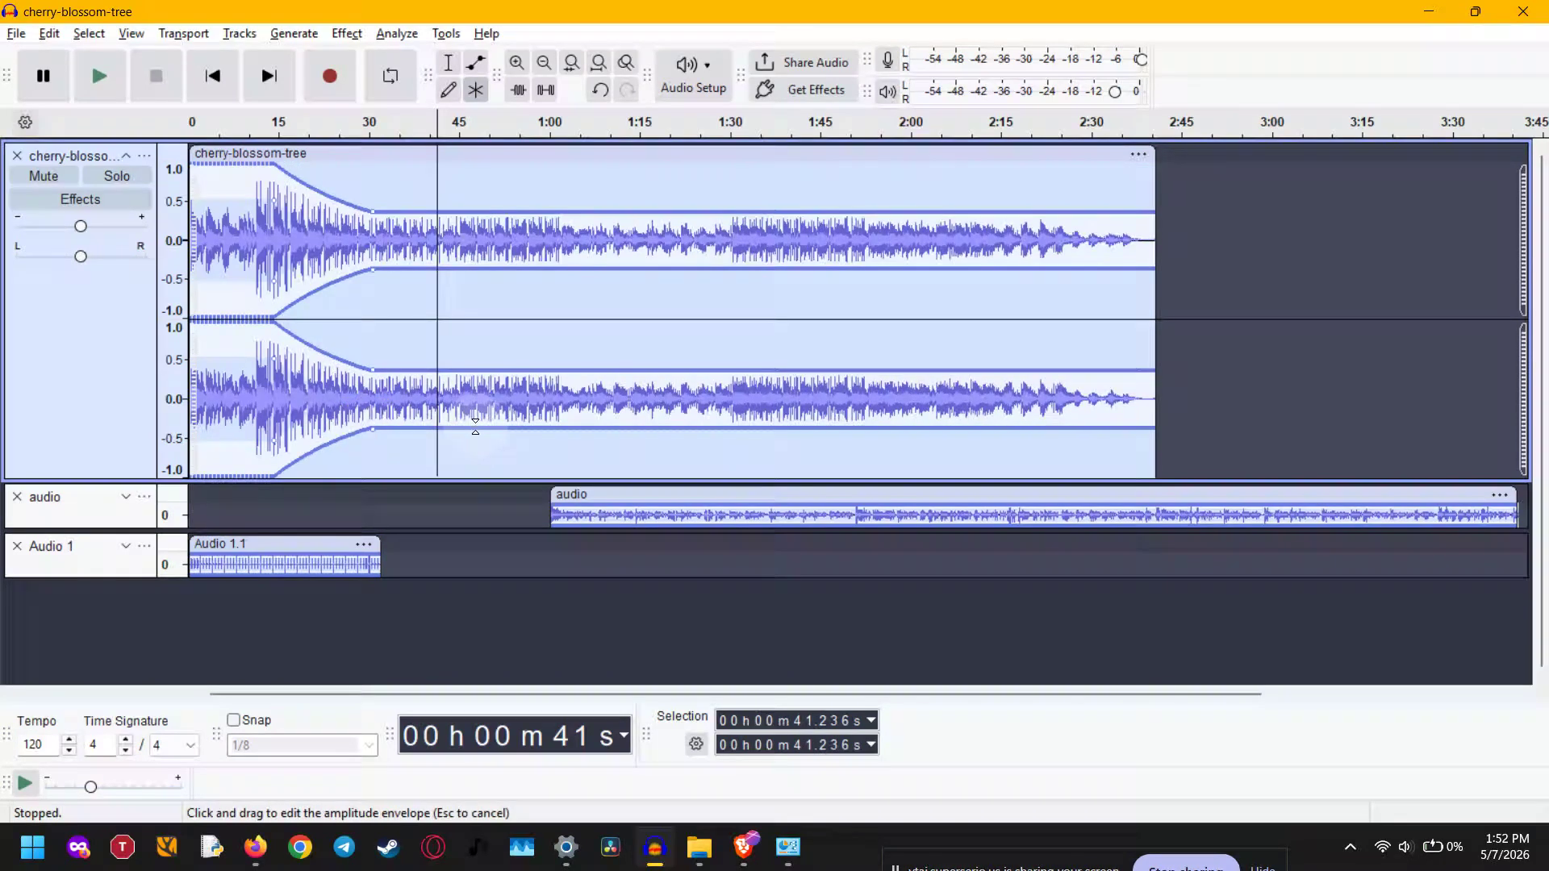
drag(475, 424, 468, 469)
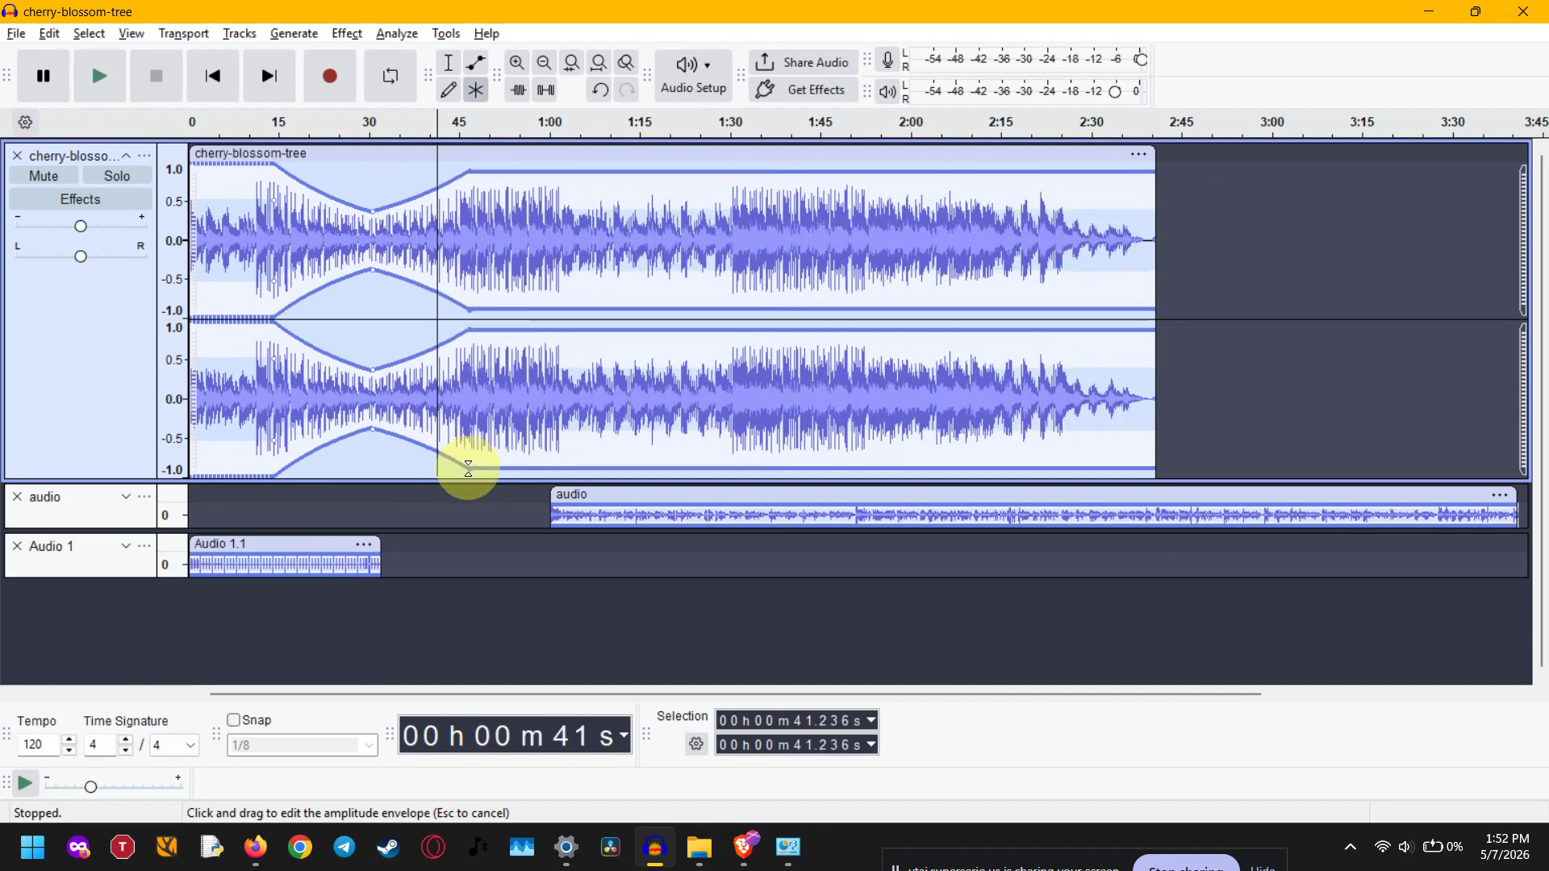
drag(524, 408, 628, 408)
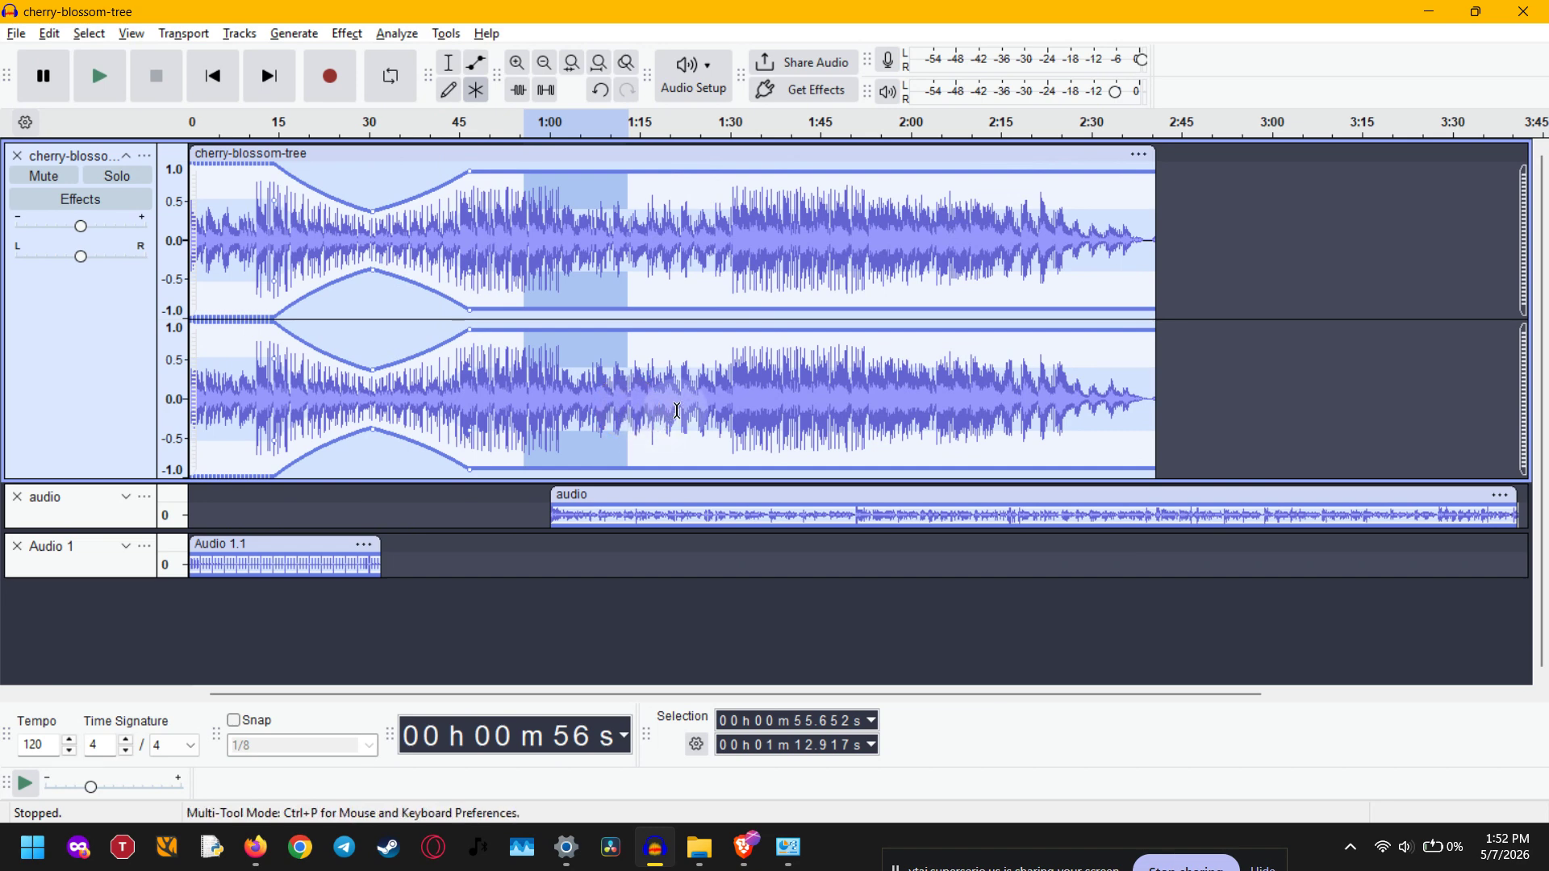
drag(665, 468, 662, 425)
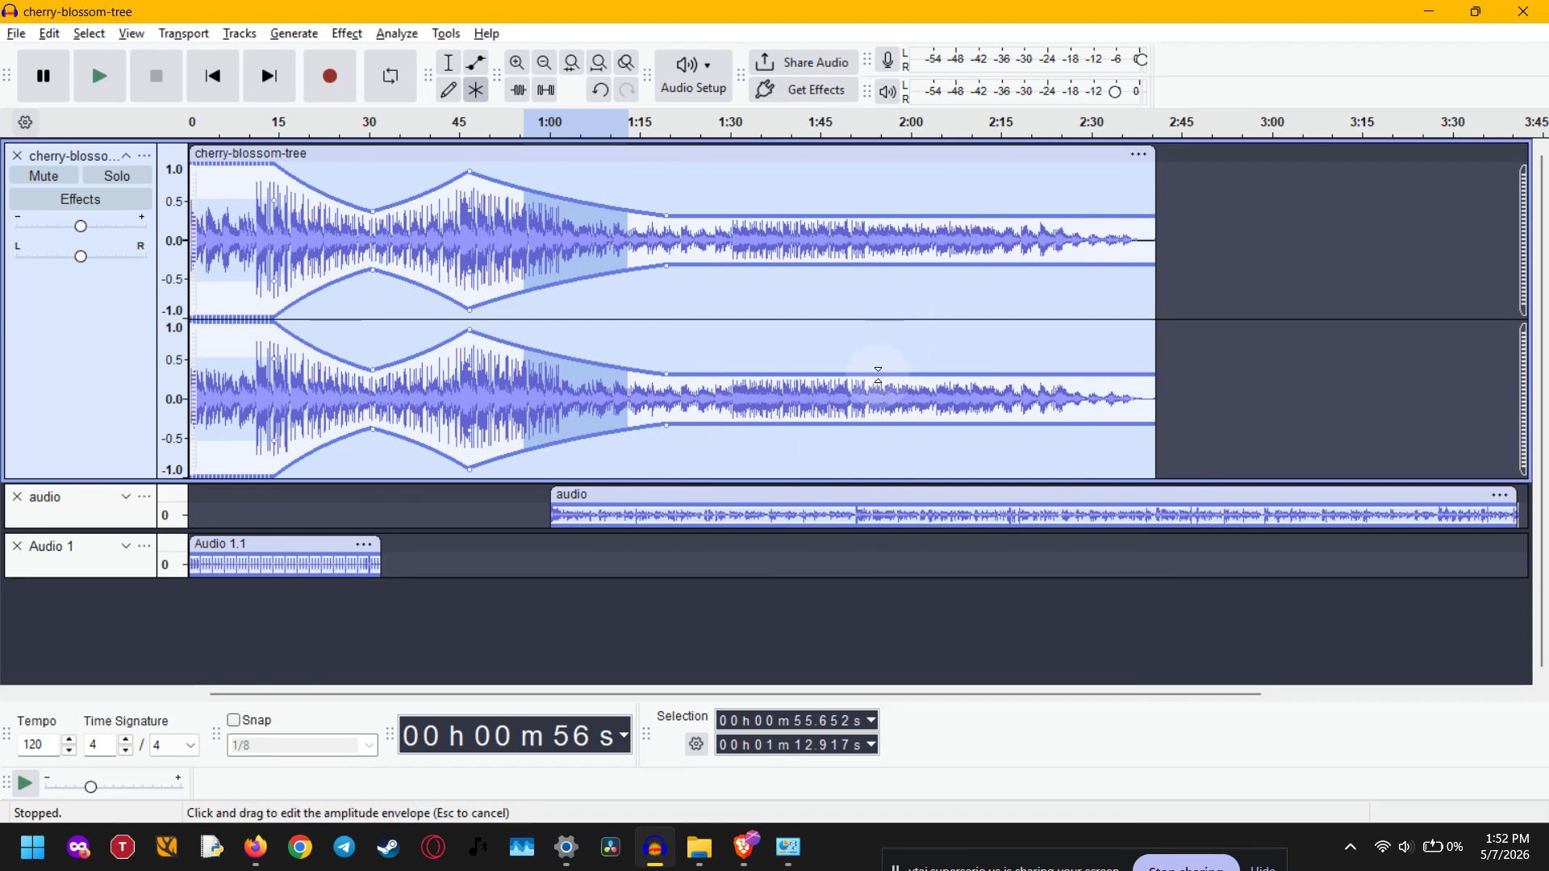
drag(874, 375, 891, 336)
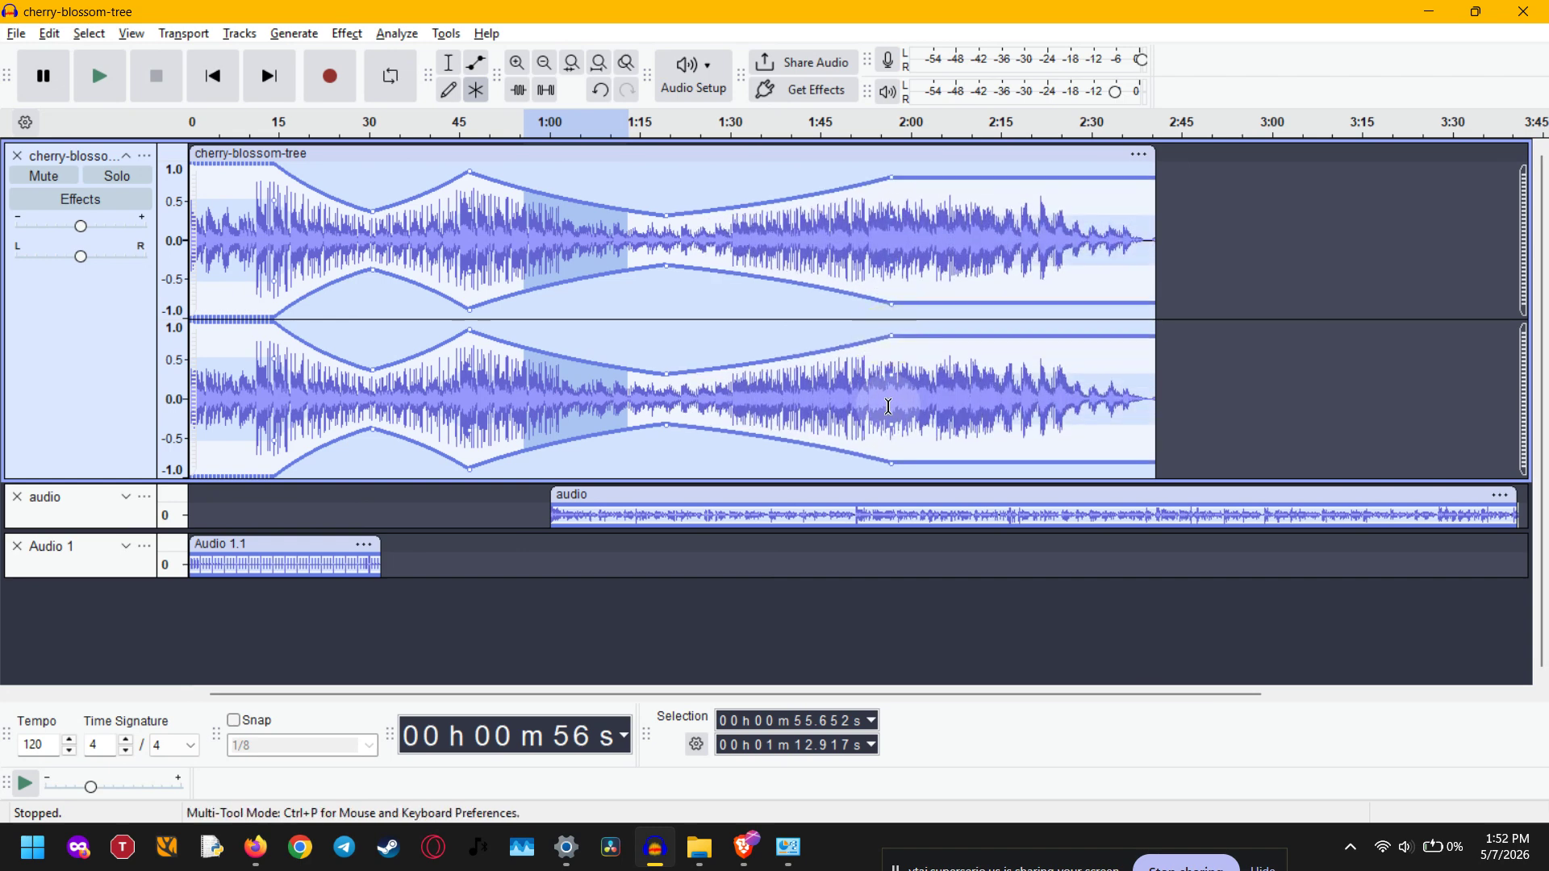
Add an envelope point at about 2:14 in the cherry-blossom-tree clip and raise the level there to full
click(972, 381)
click(969, 386)
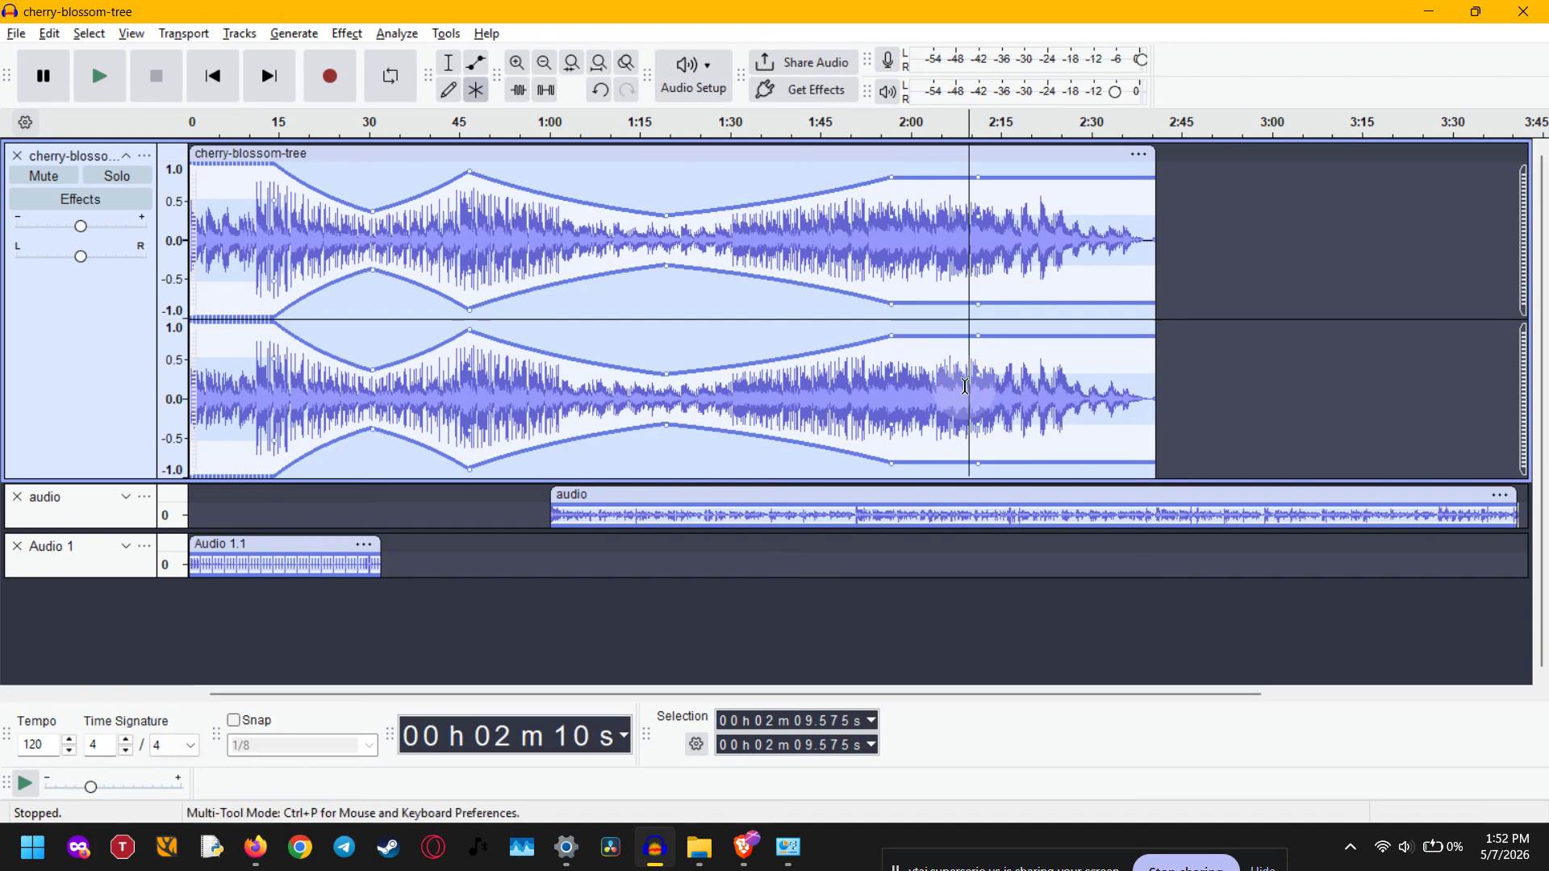
drag(981, 378, 798, 375)
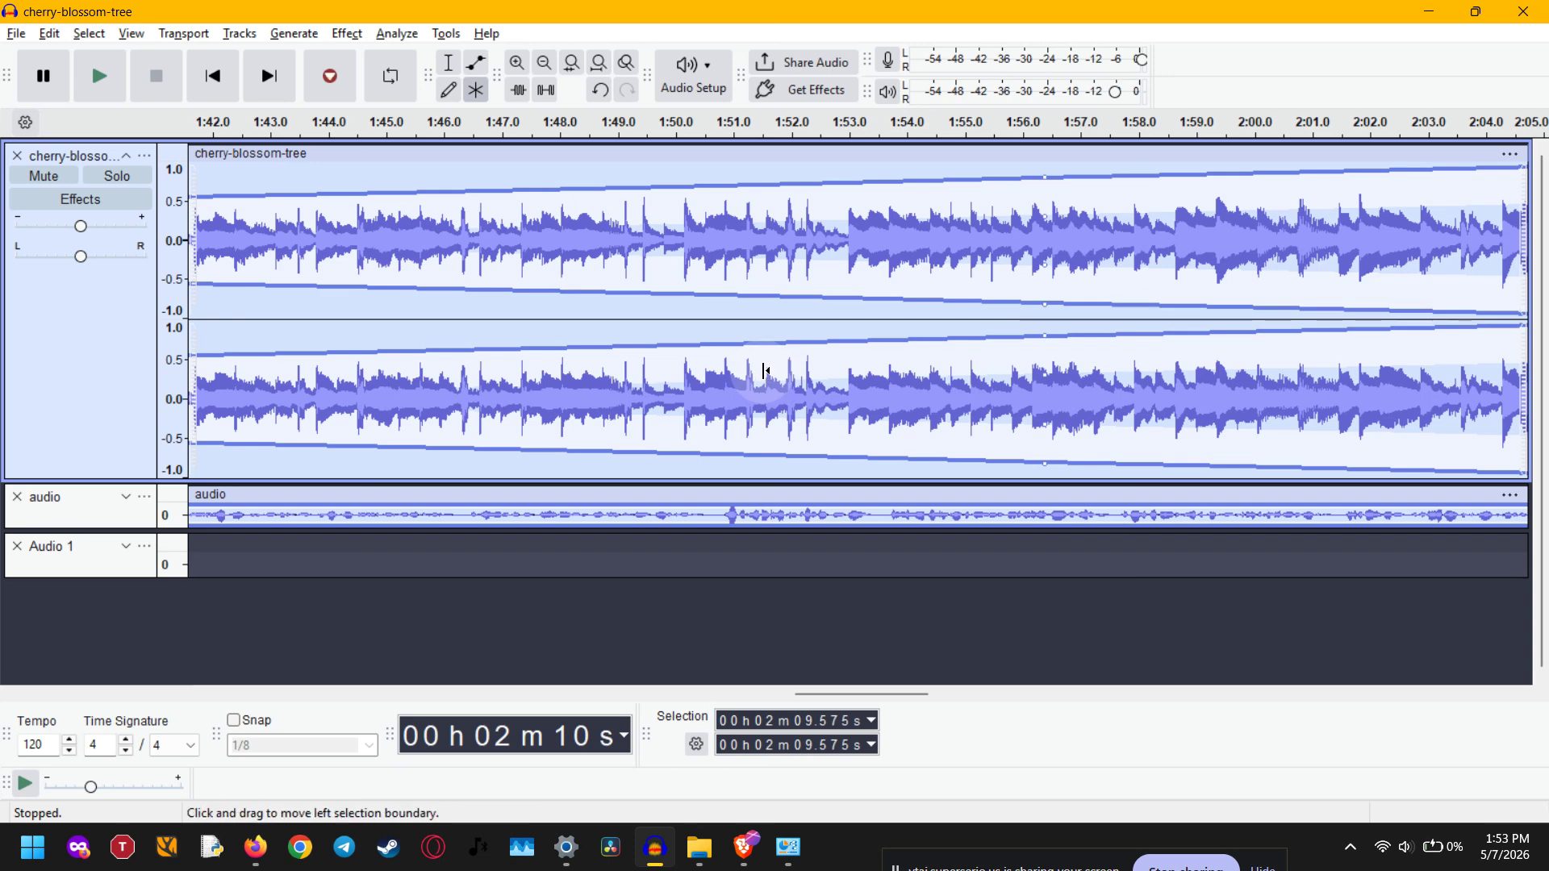
Examine the shaped envelope of the cherry-blossom-tree clip at wider and closer zoom levels with the Multi-Tool
right_click(761, 371)
right_click(724, 371)
right_click(708, 371)
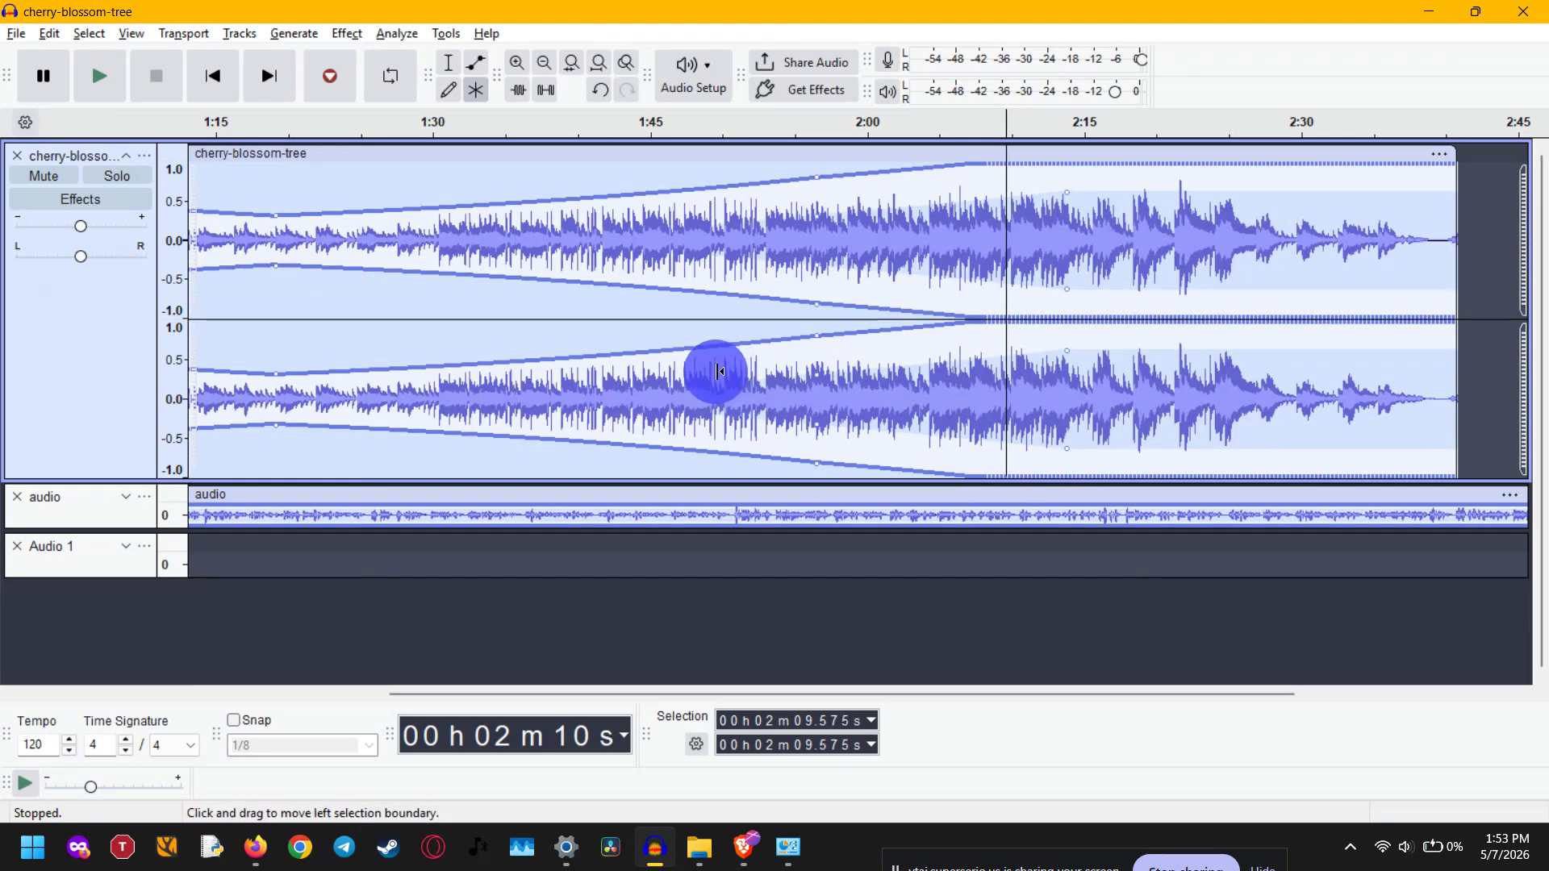
right_click(706, 371)
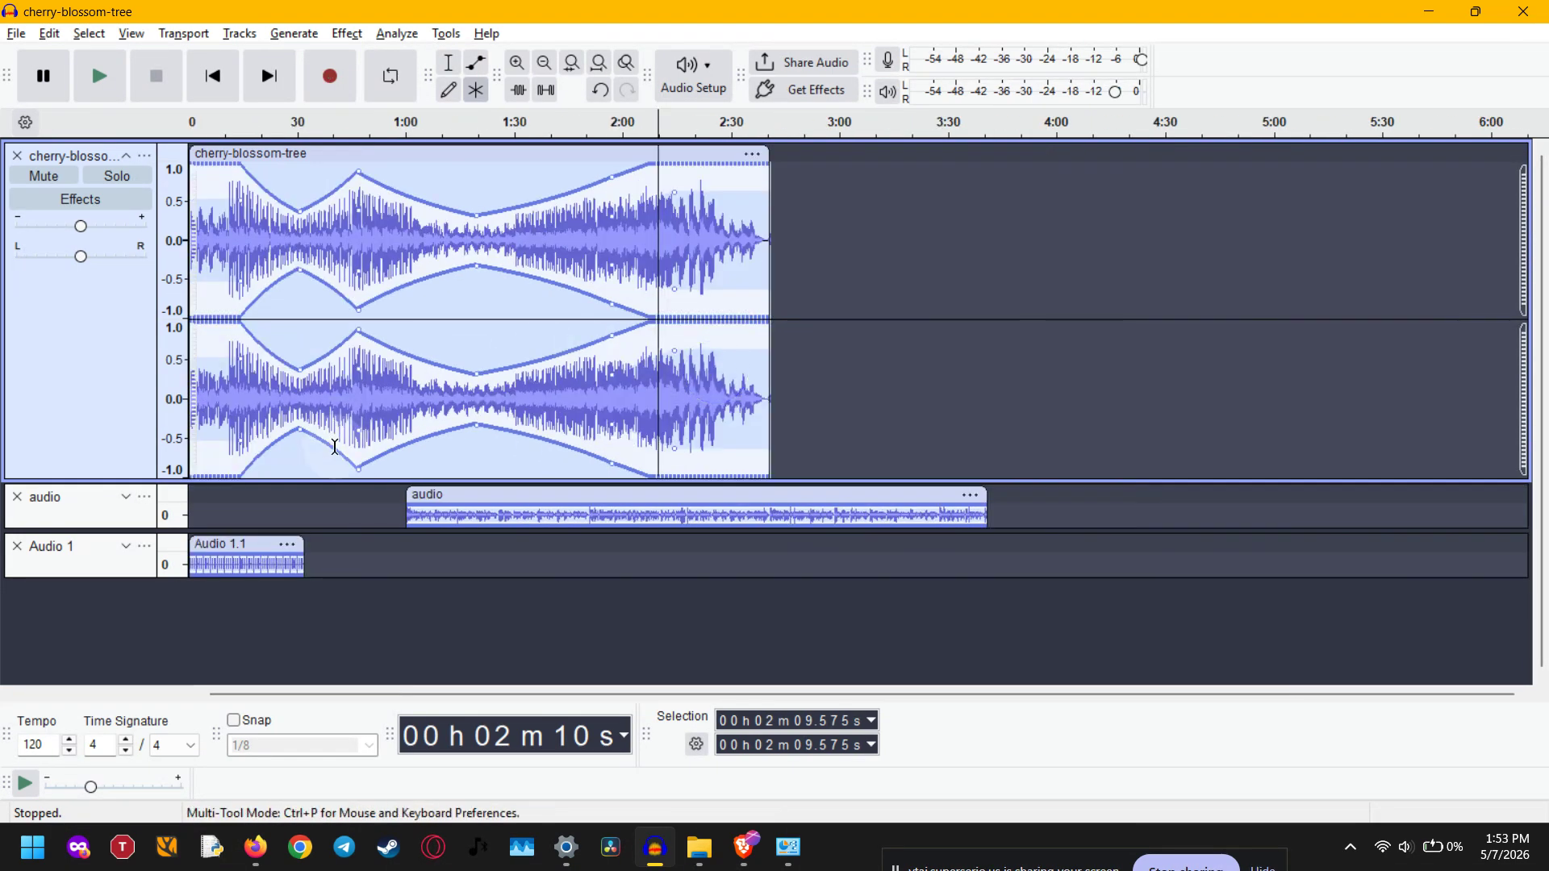
right_click(580, 399)
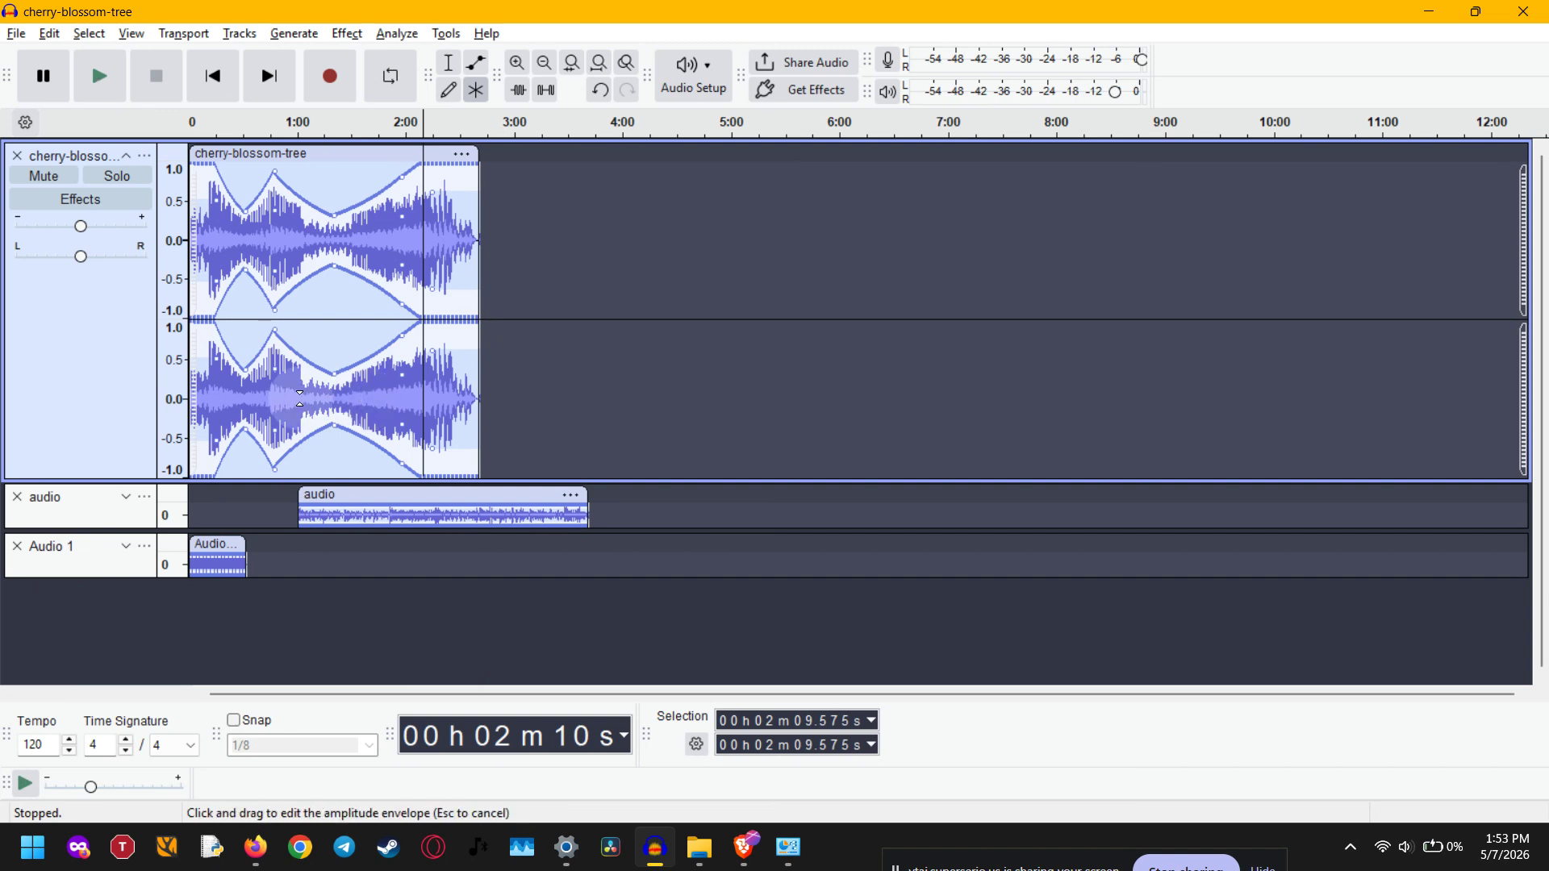
right_click(405, 399)
click(463, 392)
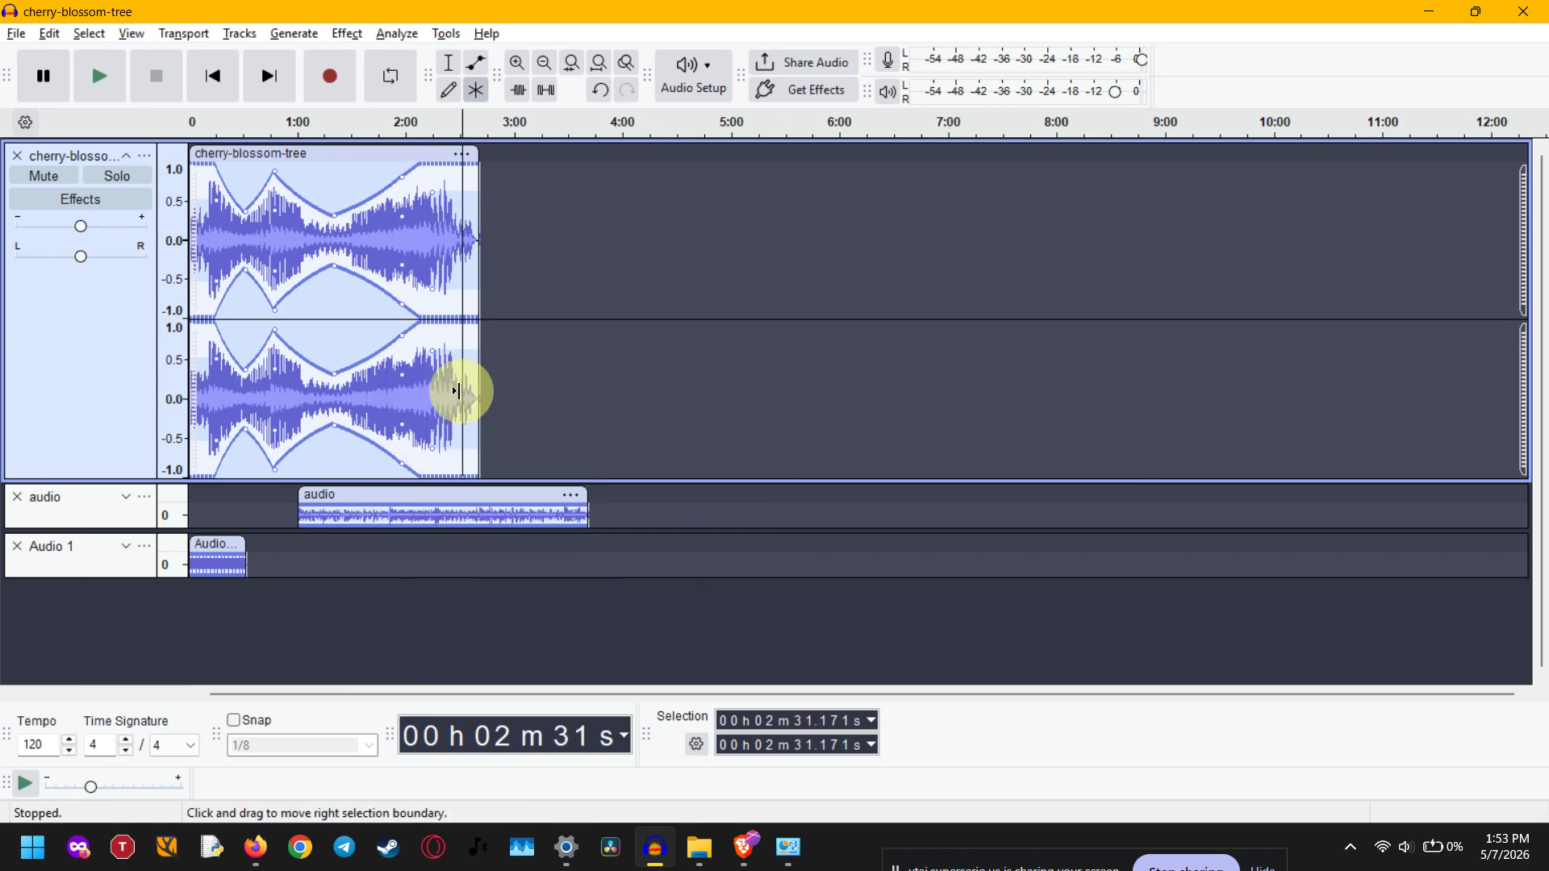
drag(422, 398, 241, 399)
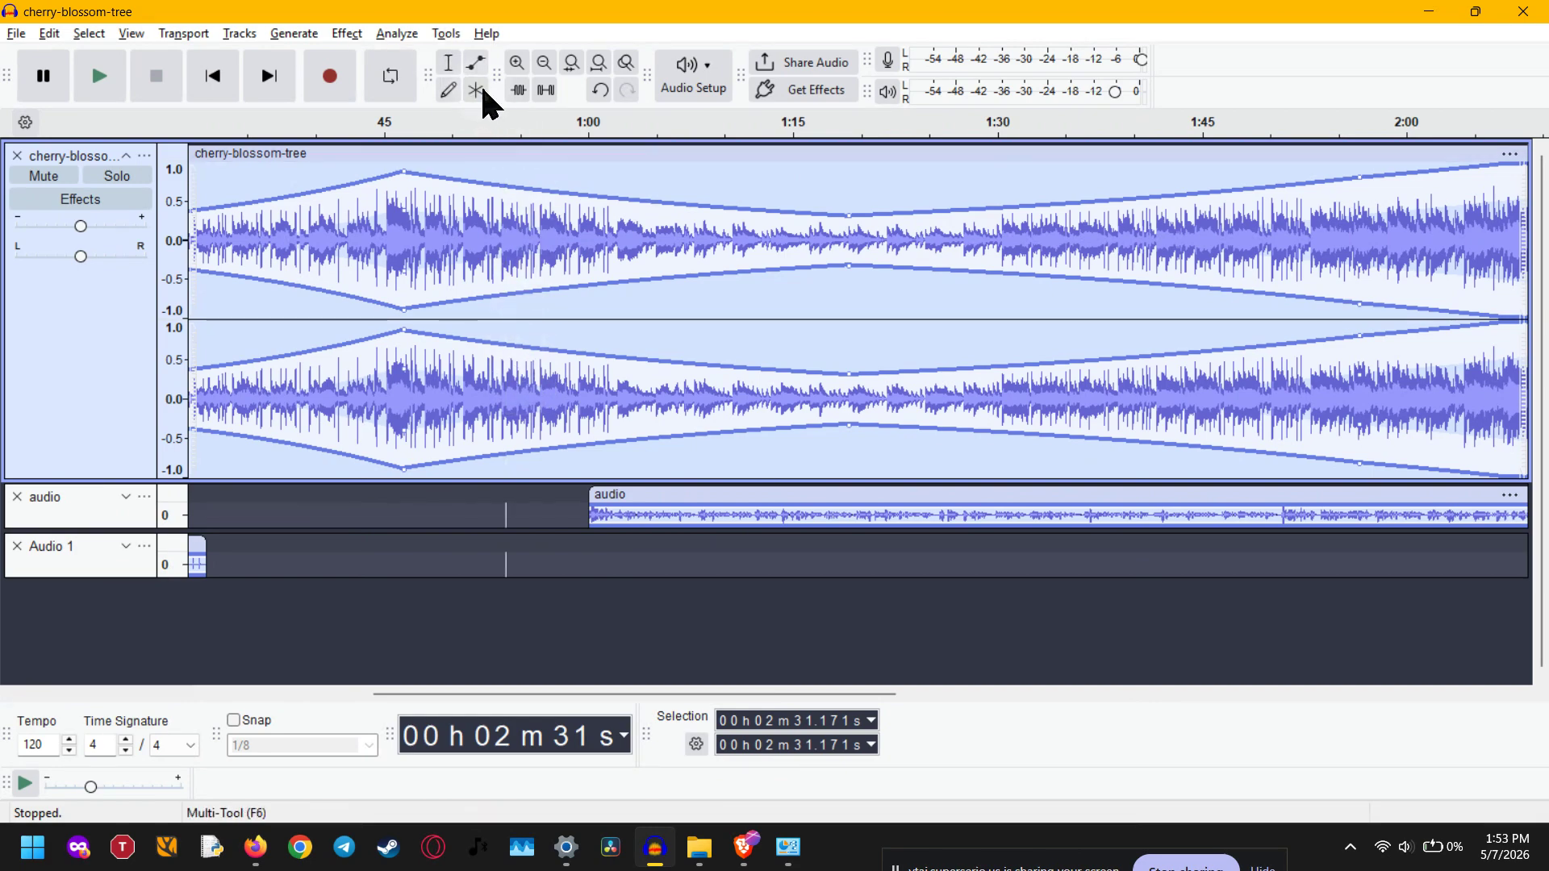
Switch to the Selection Tool and move the cherry-blossom-tree clip about 13 seconds later
click(450, 64)
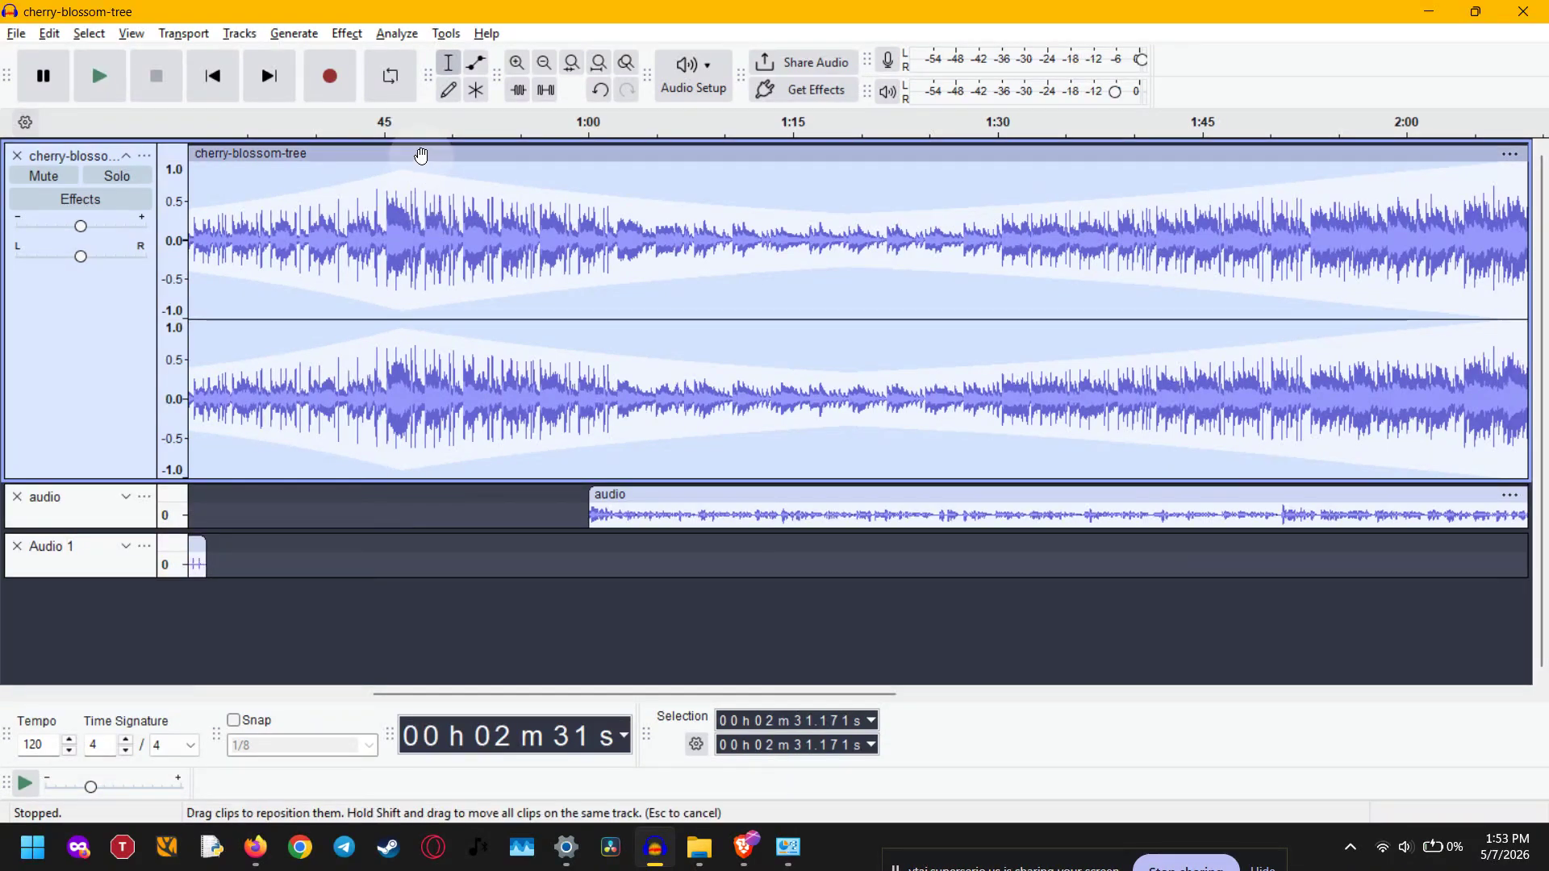
drag(421, 155, 593, 195)
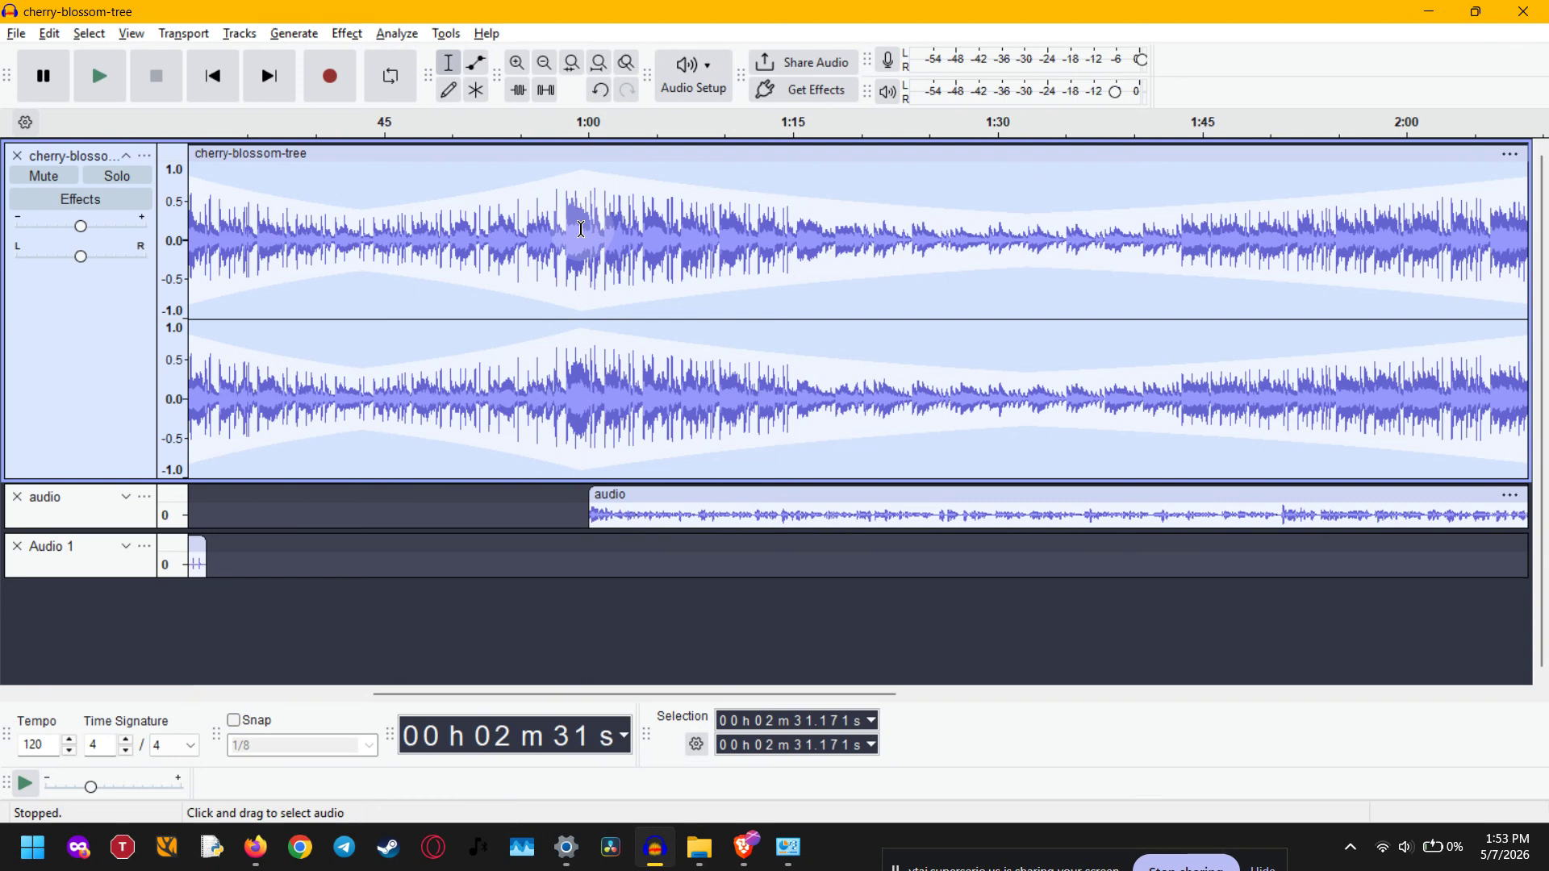
Examine the clip editing commands offered at several points of the cherry-blossom-tree waveform with the Selection Tool
right_click(581, 232)
click(560, 250)
click(556, 240)
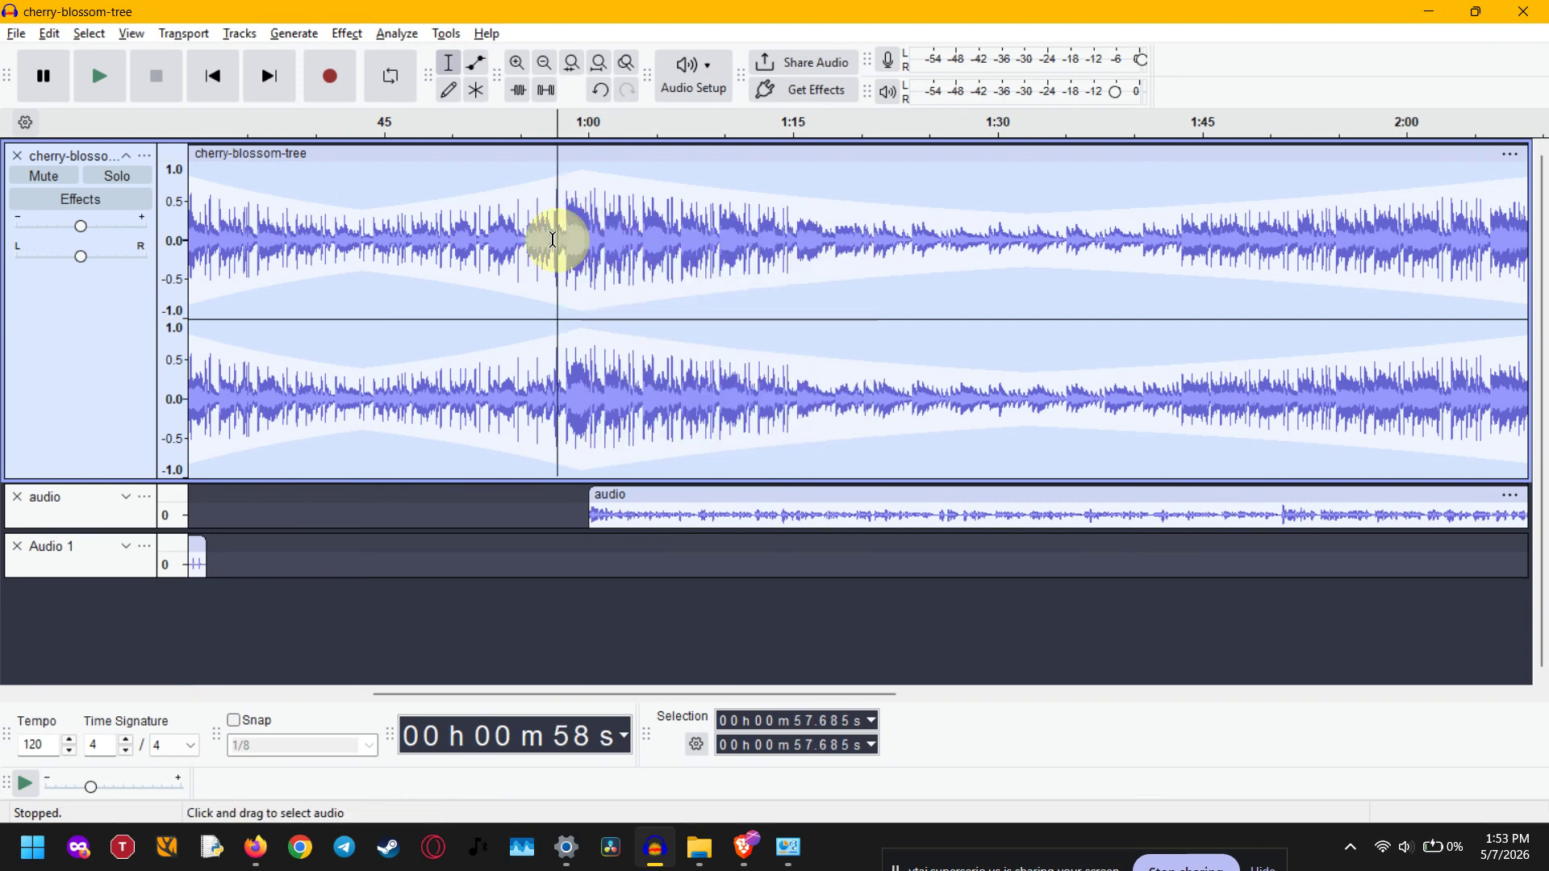
right_click(553, 242)
click(722, 220)
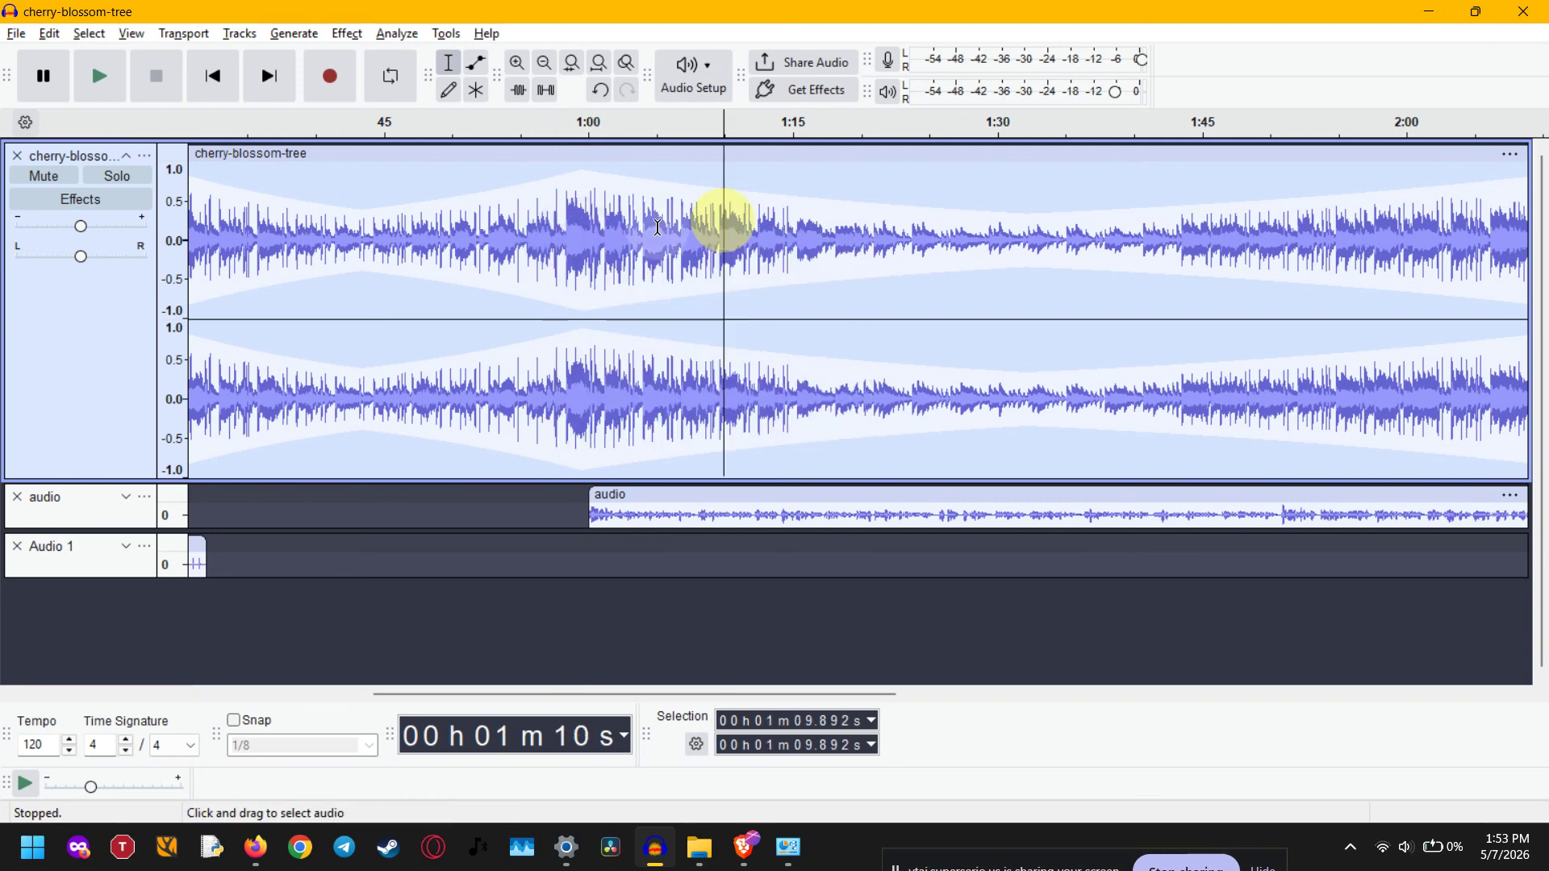
right_click(514, 252)
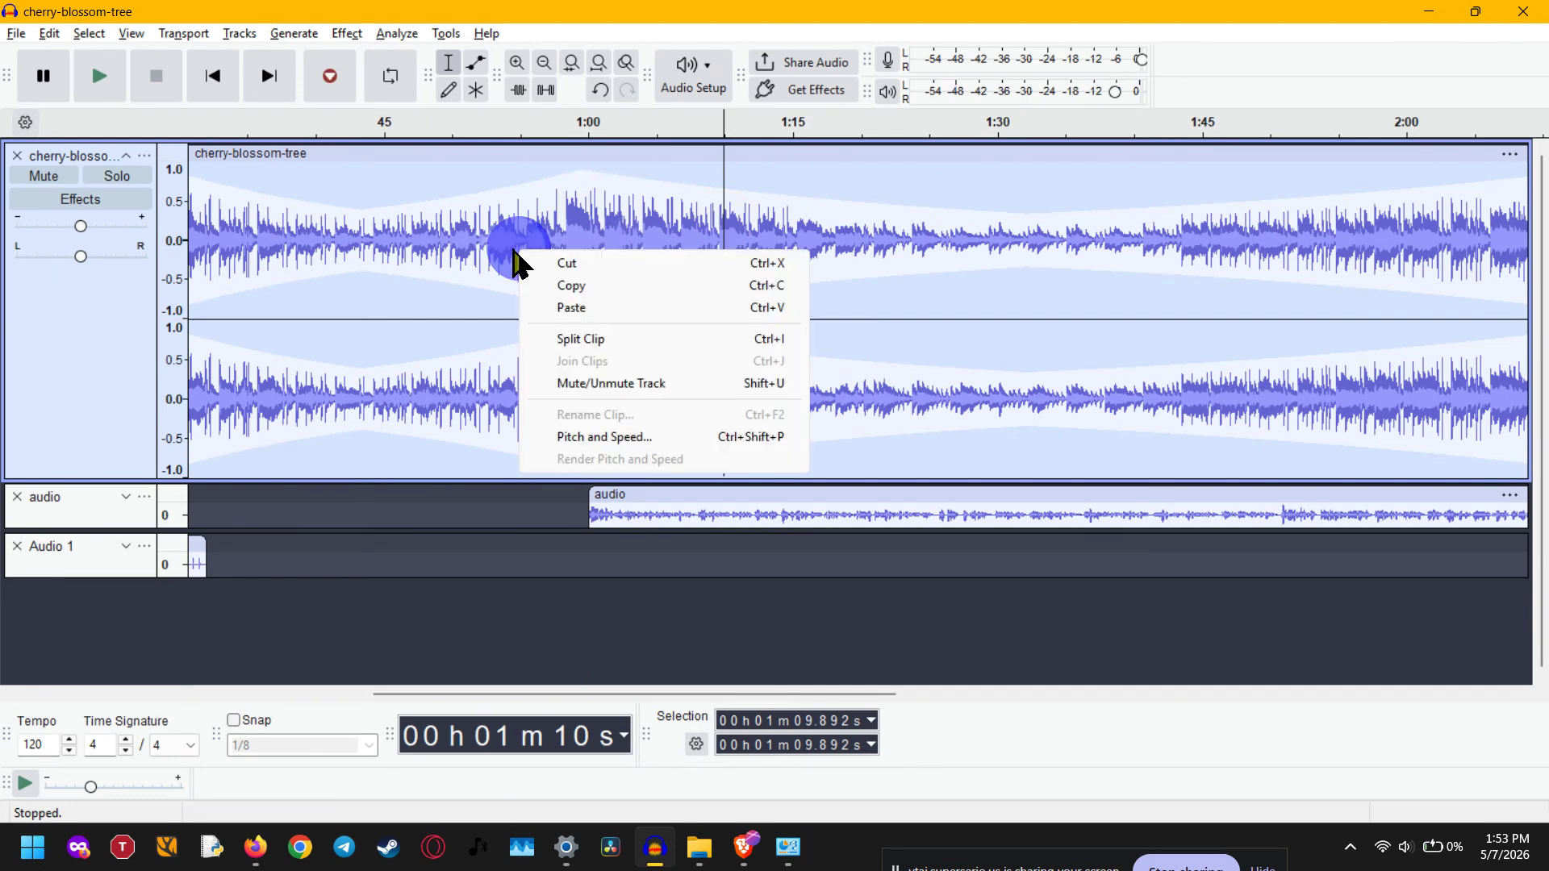
click(509, 246)
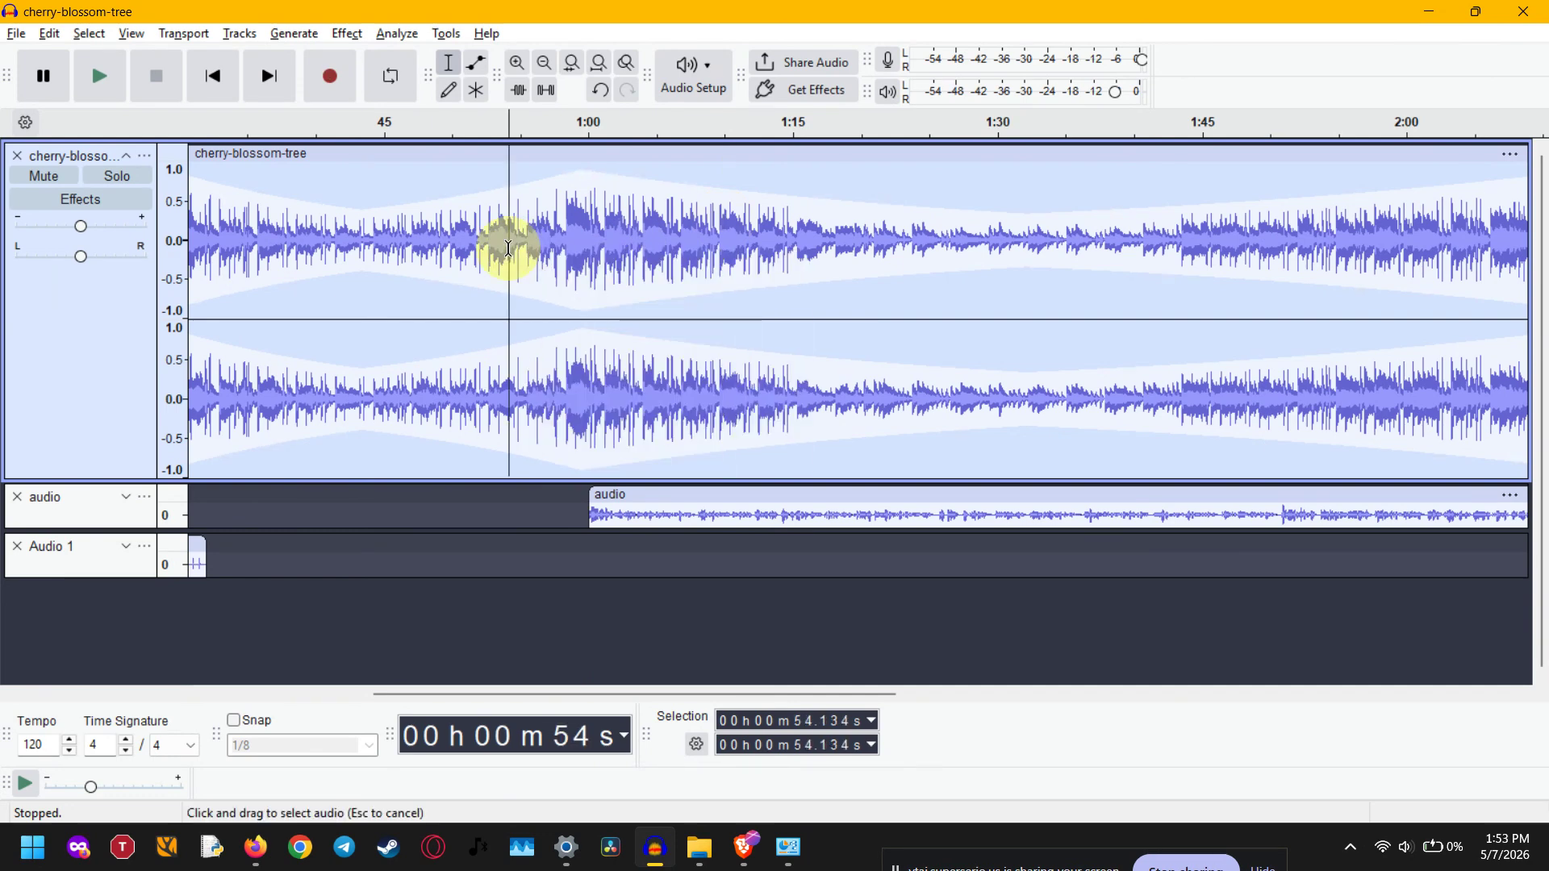
right_click(587, 242)
click(649, 234)
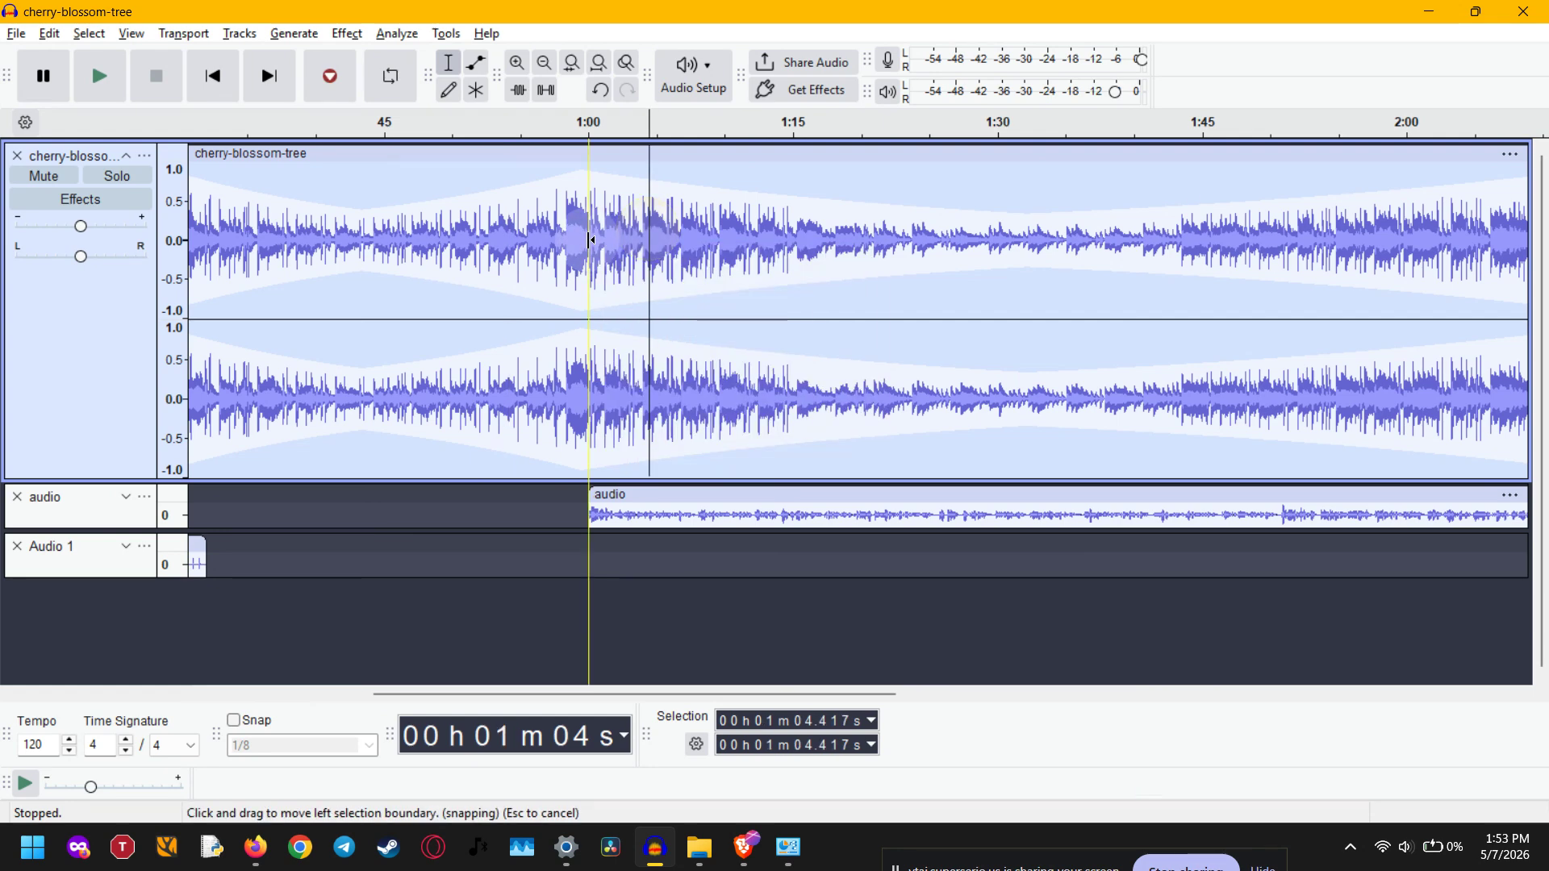
right_click(742, 235)
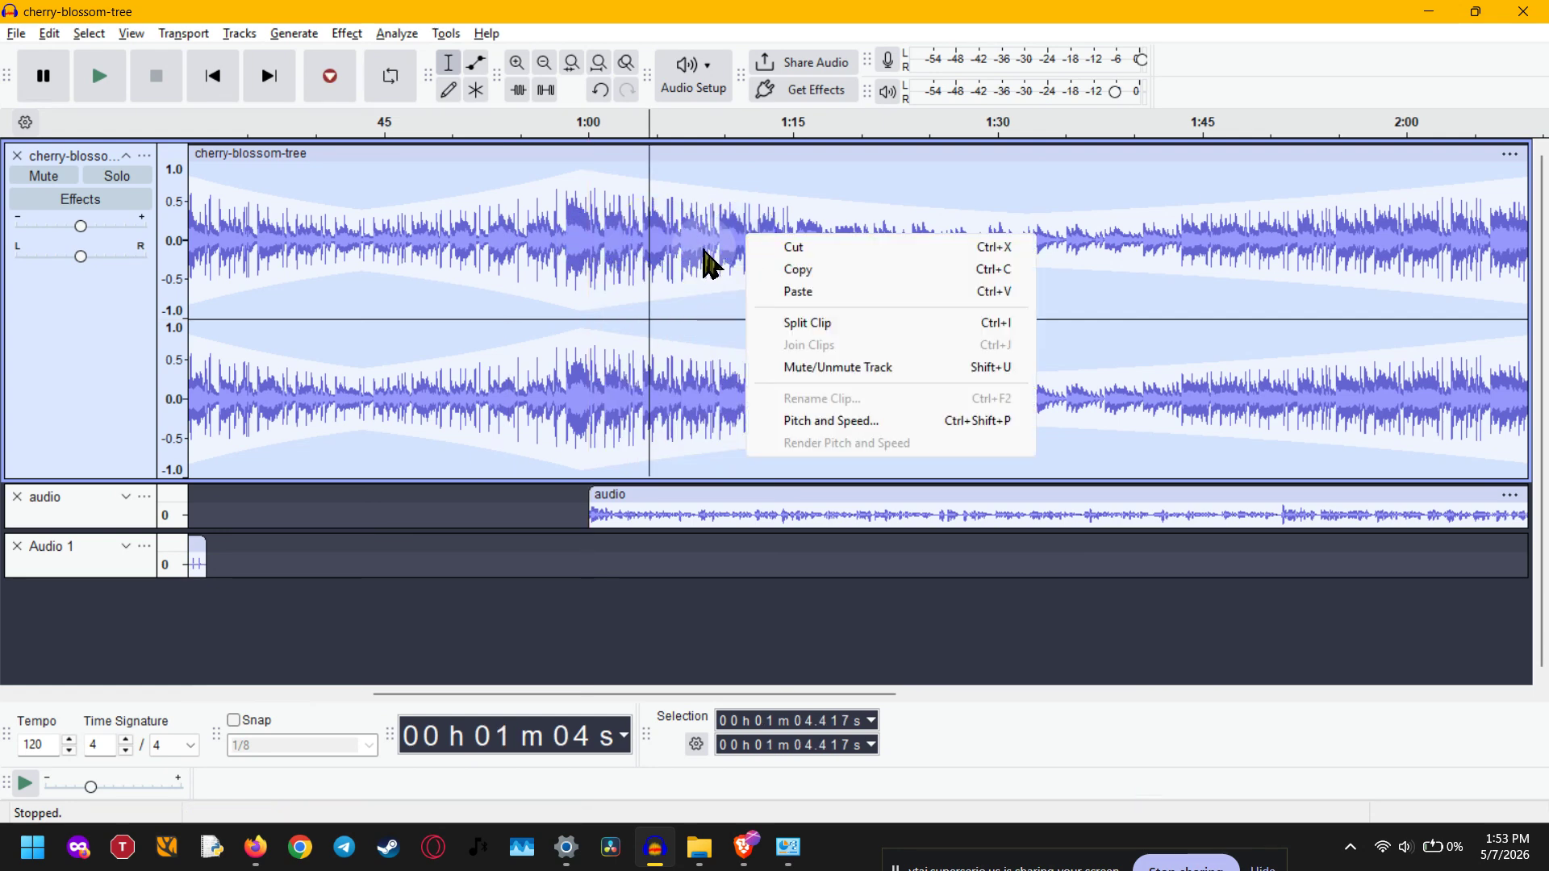
right_click(588, 249)
click(536, 242)
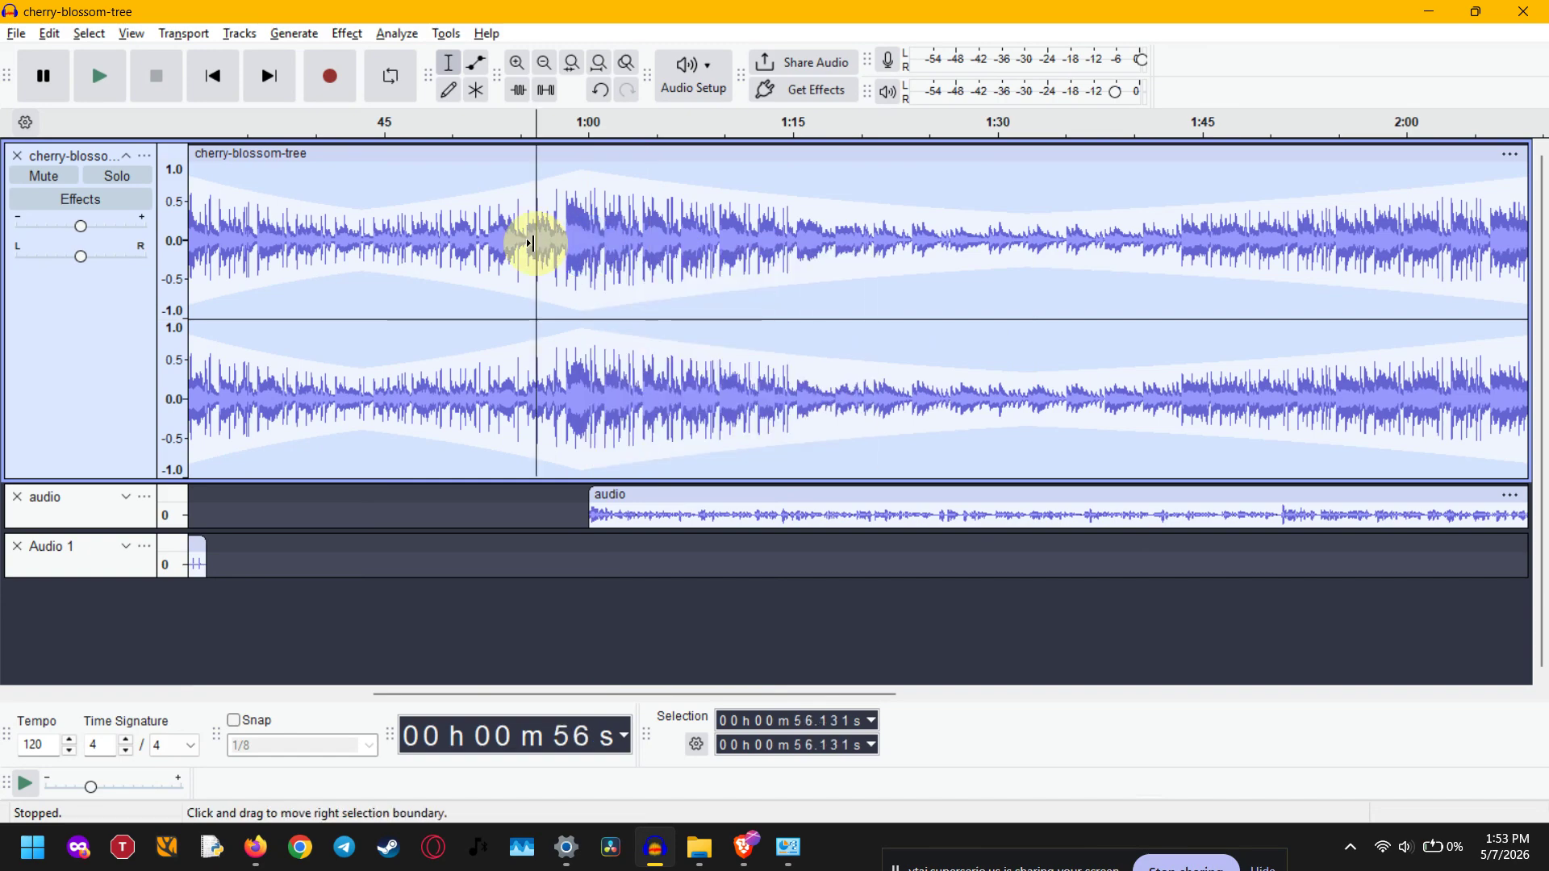
Reactivate the Multi-Tool and zoom out until all clips on the three tracks fit in view
click(476, 90)
scroll(568, 234, down, 1)
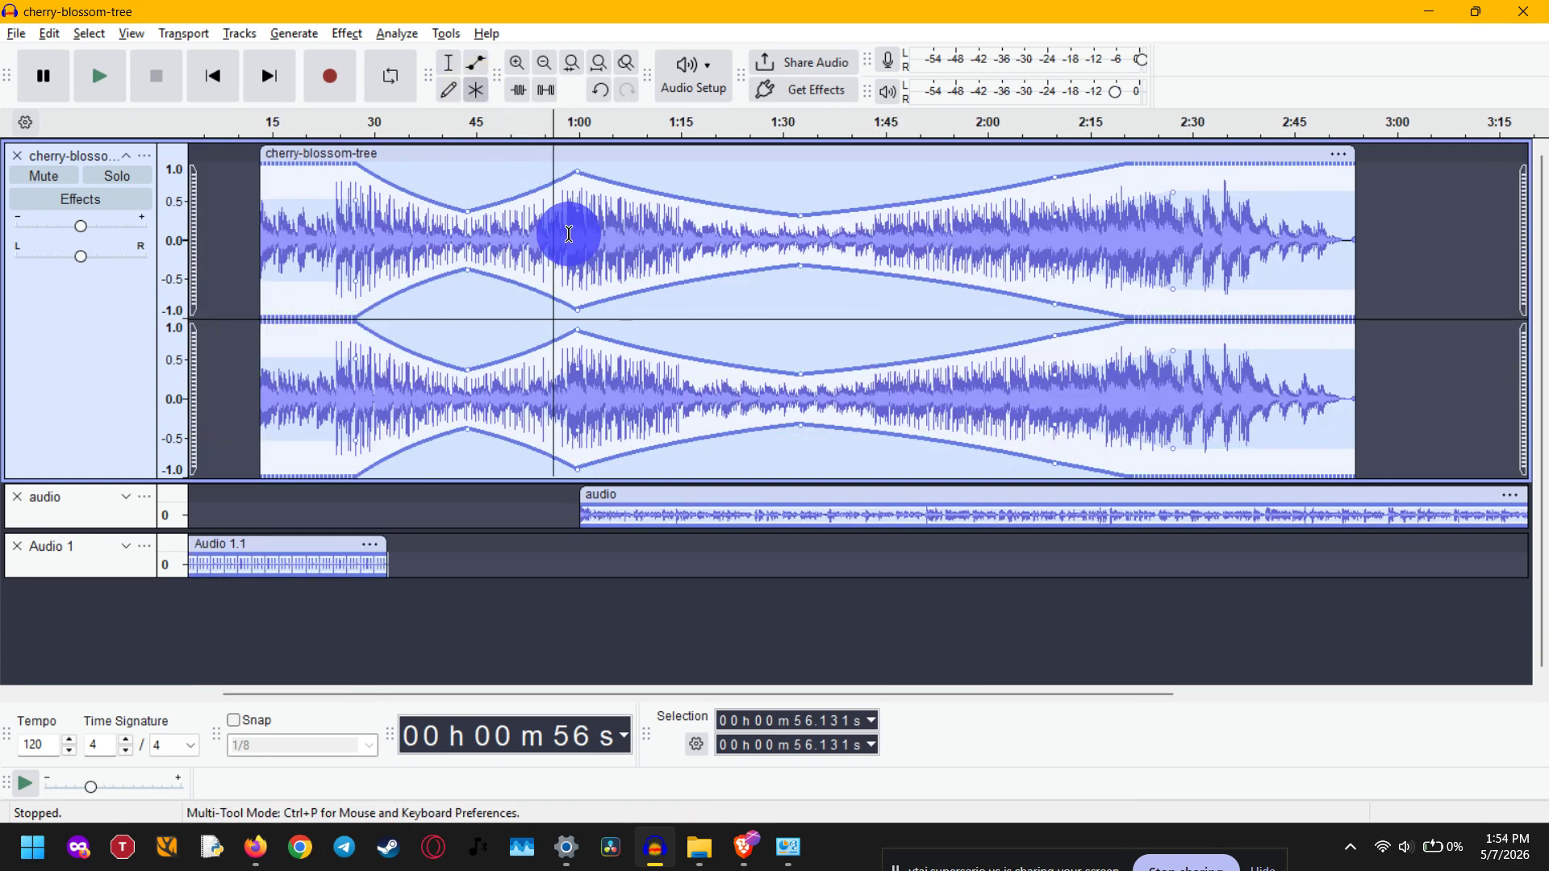
scroll(569, 234, down, 1)
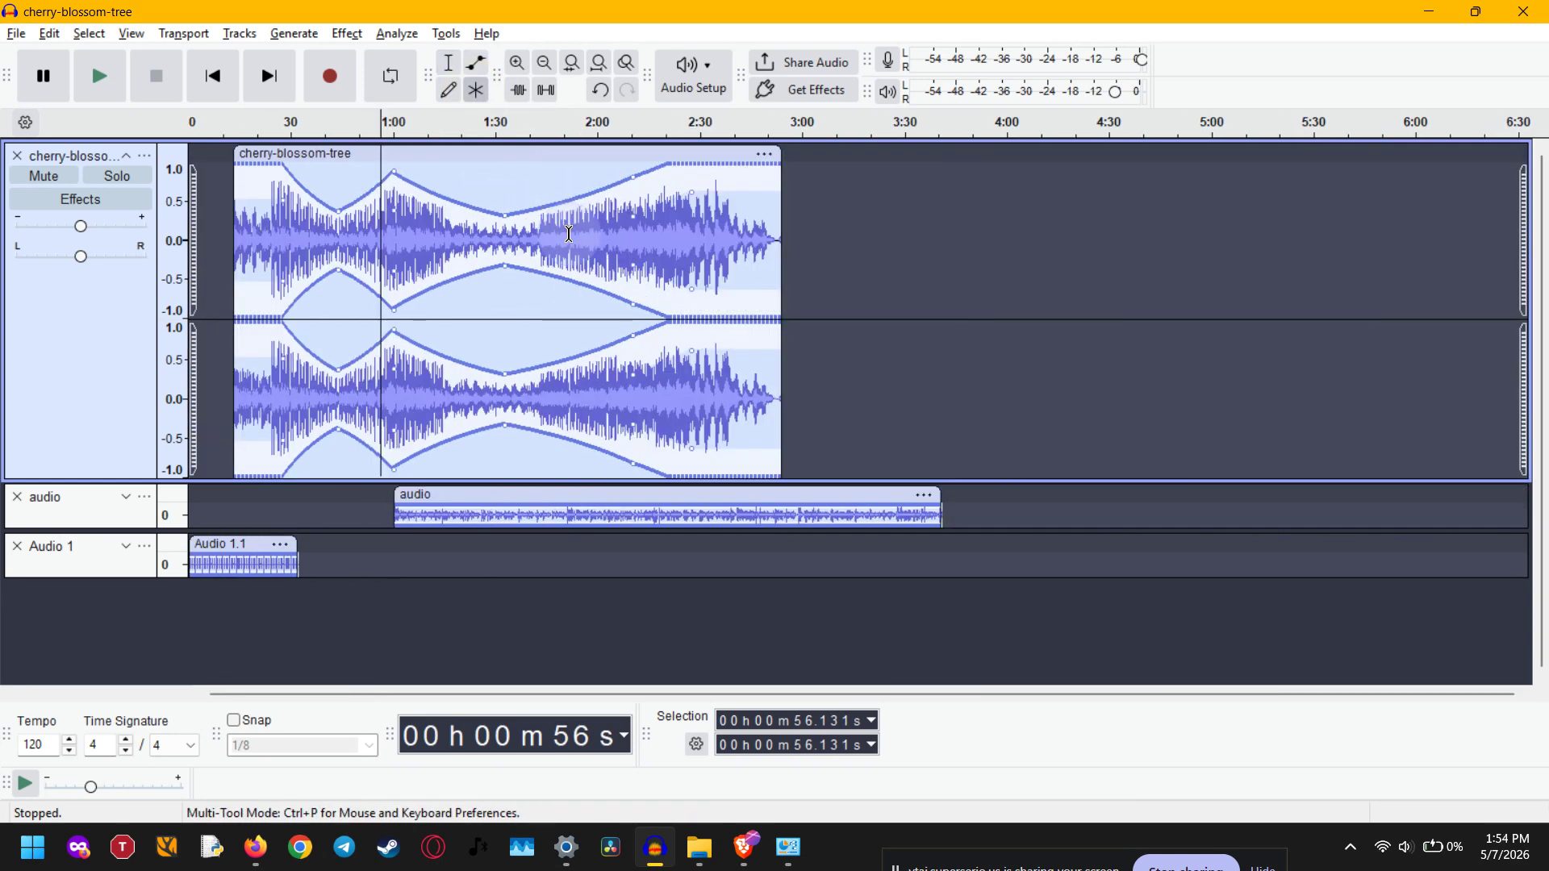